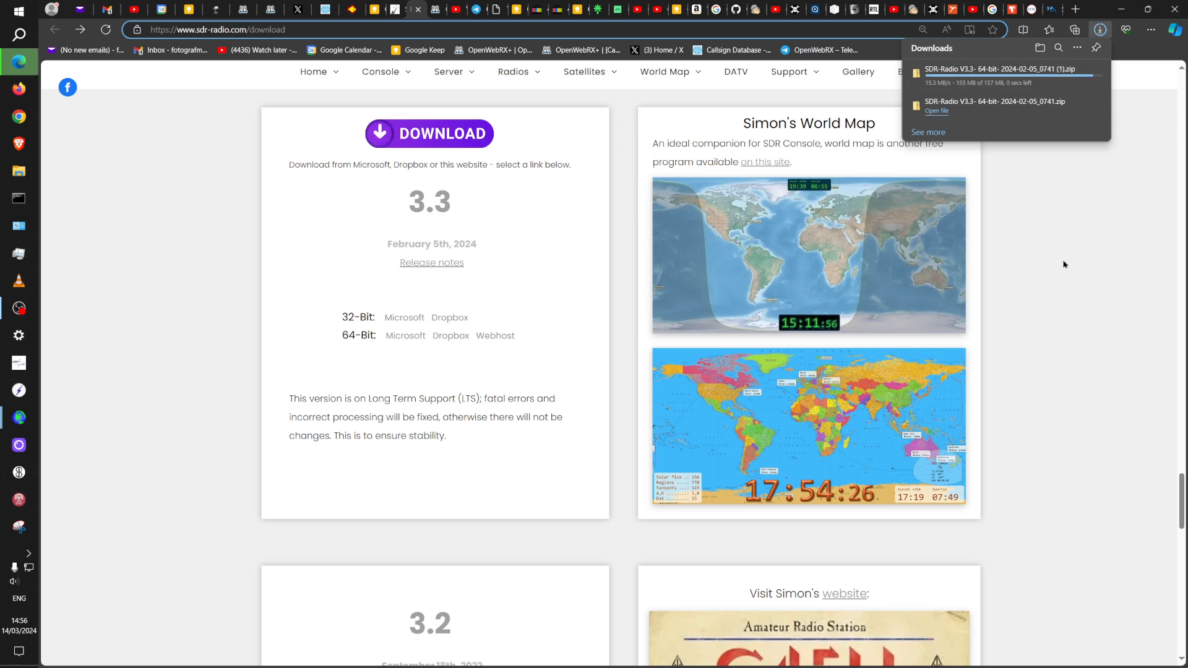
Open the downloaded SDR-Radio V3.3 64-bit archive, run the setup application inside it, and allow it to make changes to the device.
{"action": "left_click", "coordinate": [936, 79]}
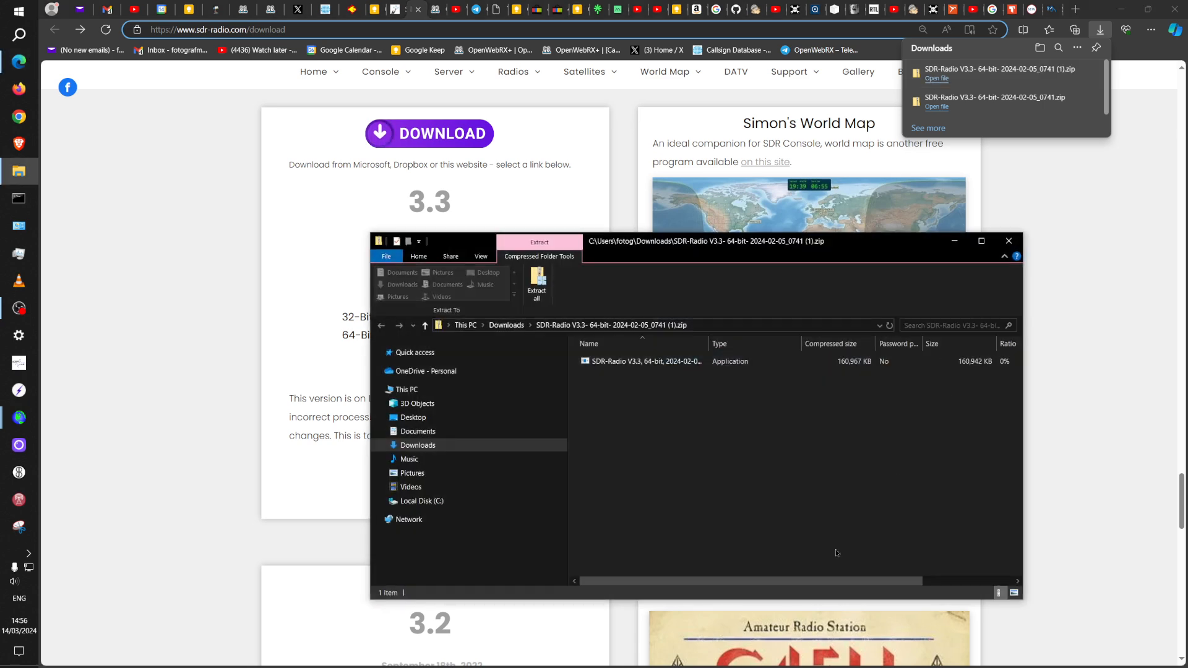
{"action": "left_click", "coordinate": [586, 364]}
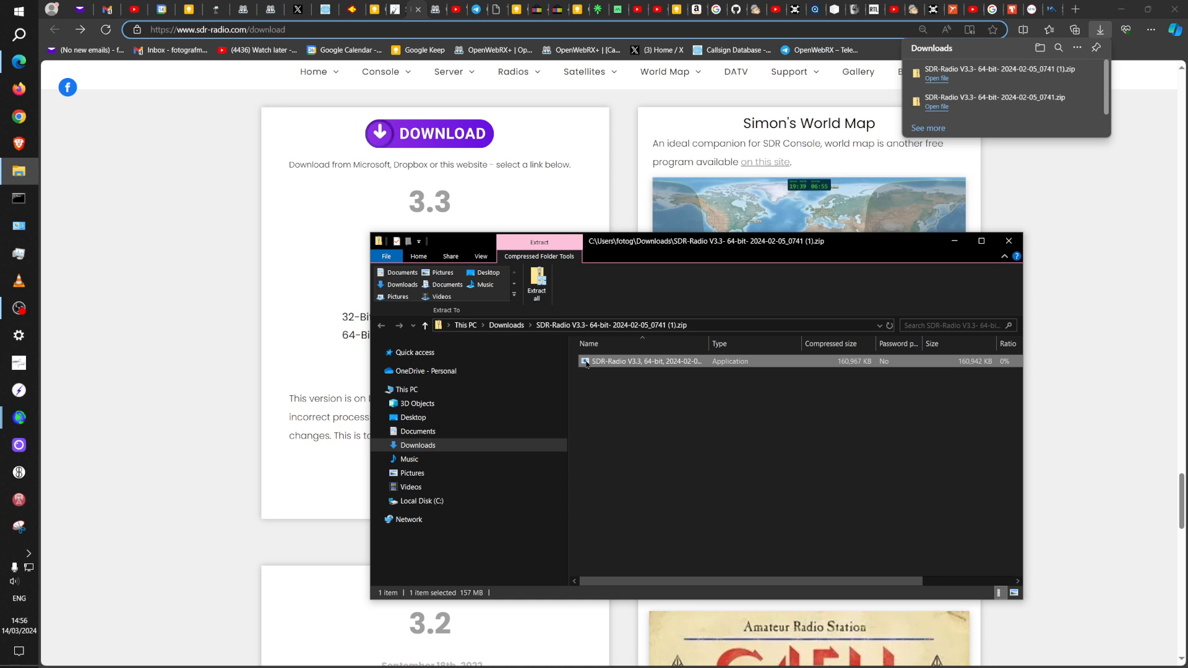
{"action": "double_click", "coordinate": [587, 363]}
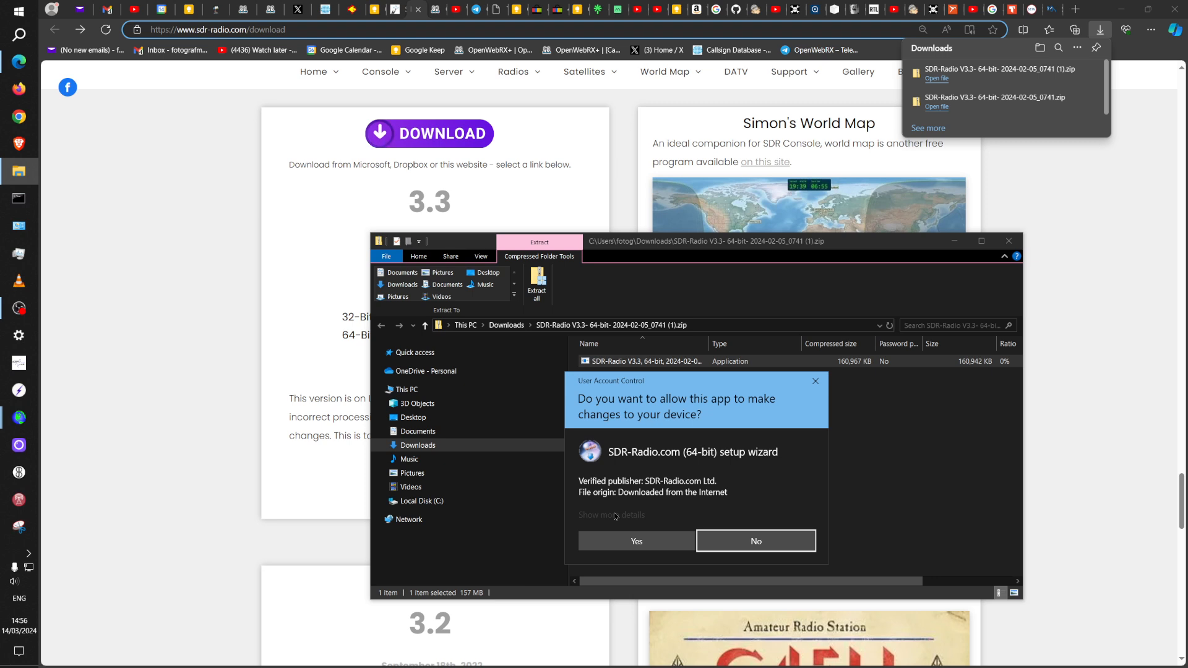
{"action": "key", "text": "alt+Tab"}
{"action": "key", "text": "alt+Tab"}
{"action": "key", "text": "alt+Tab"}
{"action": "key", "text": "alt+Tab"}
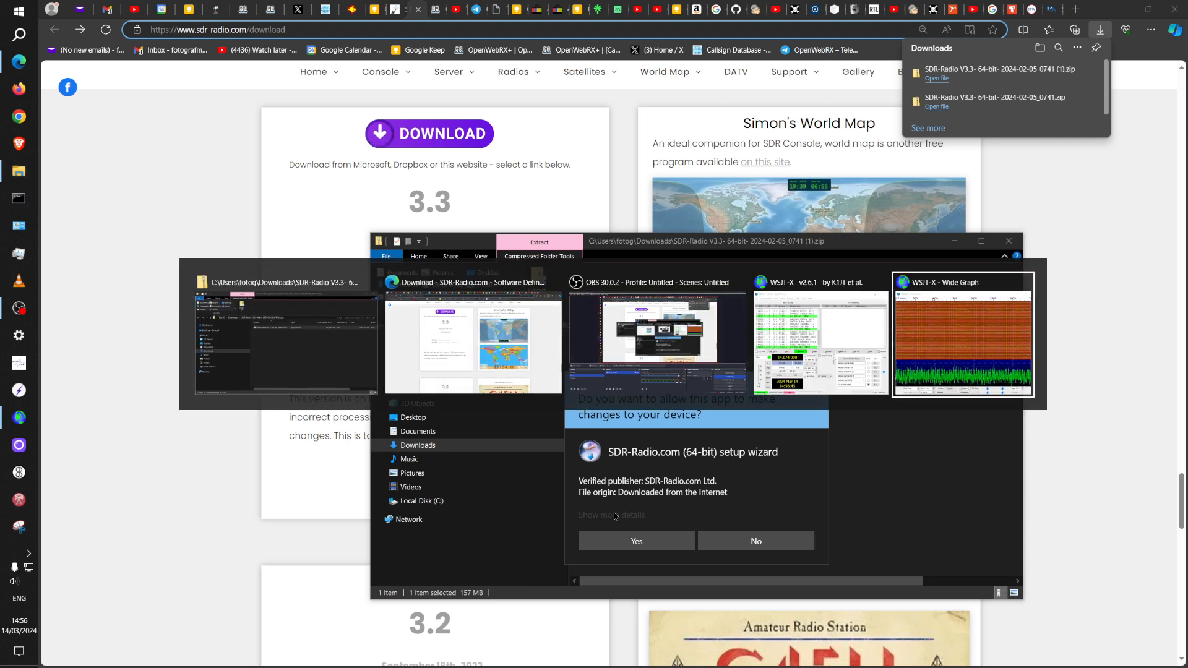
{"action": "key", "text": "alt+Tab"}
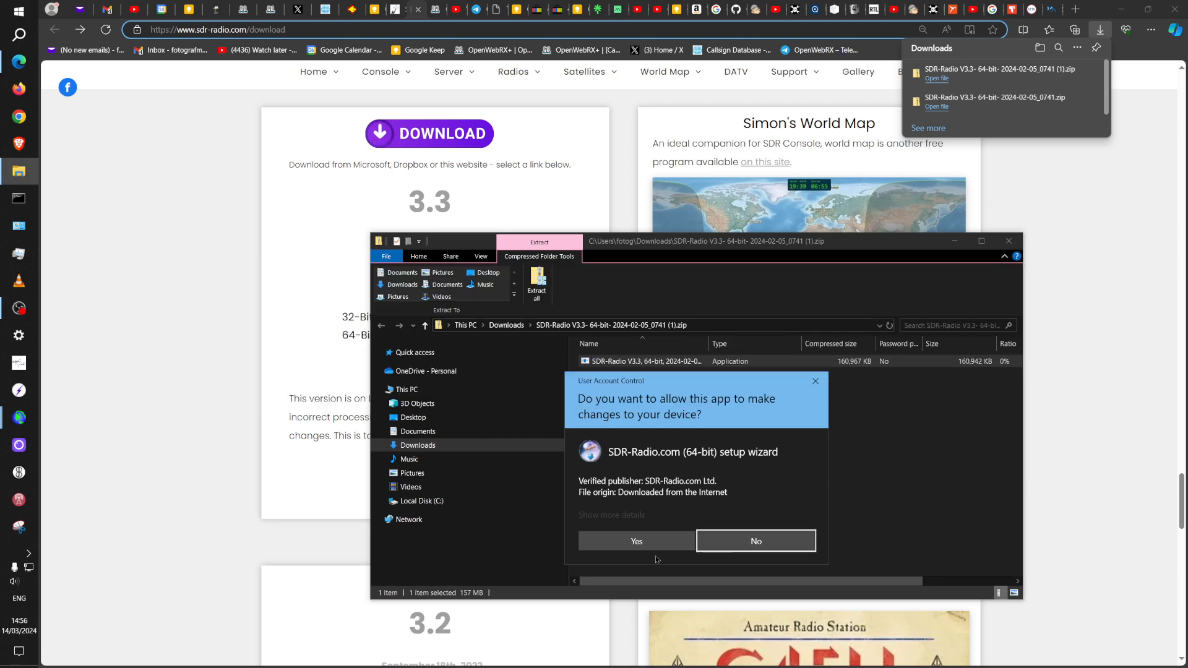
{"action": "left_click", "coordinate": [665, 541]}
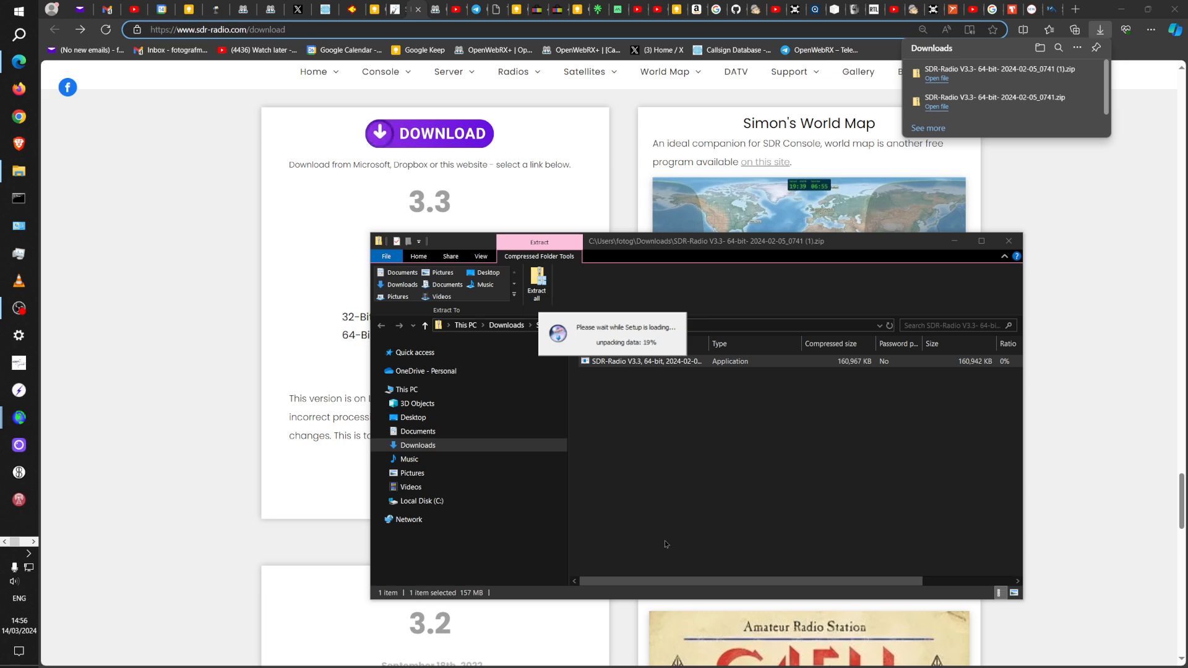
Switch to the browser and bring up the Google Keep note "SDR Console for SDRPlay RSPDx".
{"action": "key", "text": "alt+Tab"}
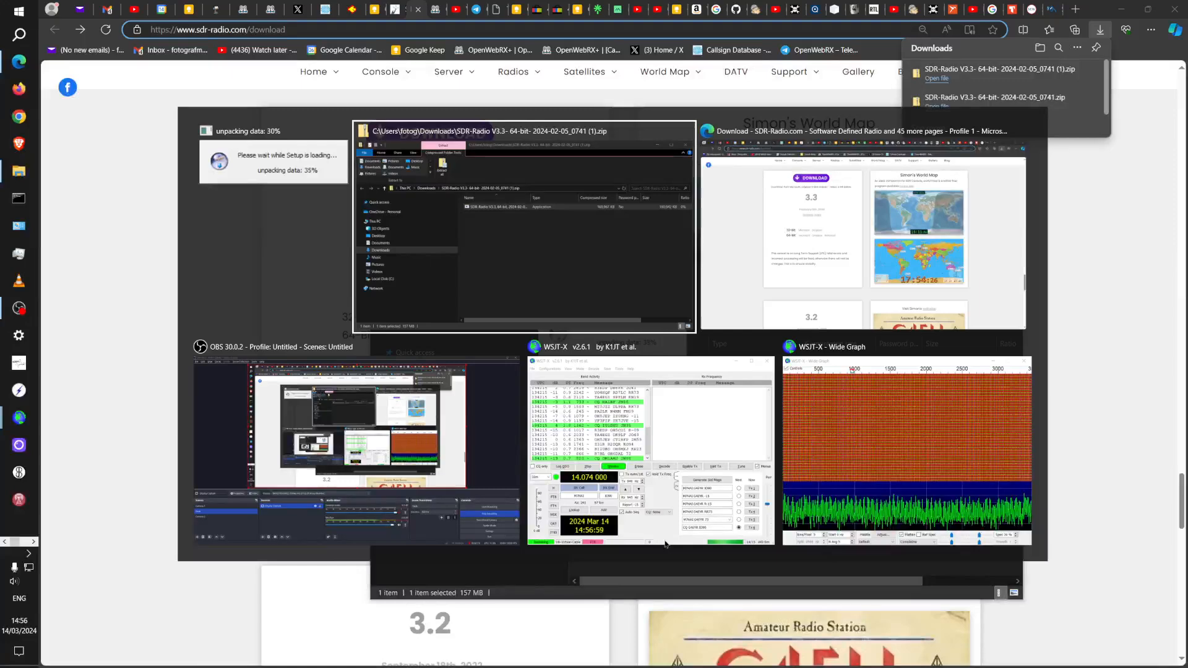
{"action": "key", "text": "alt+Tab"}
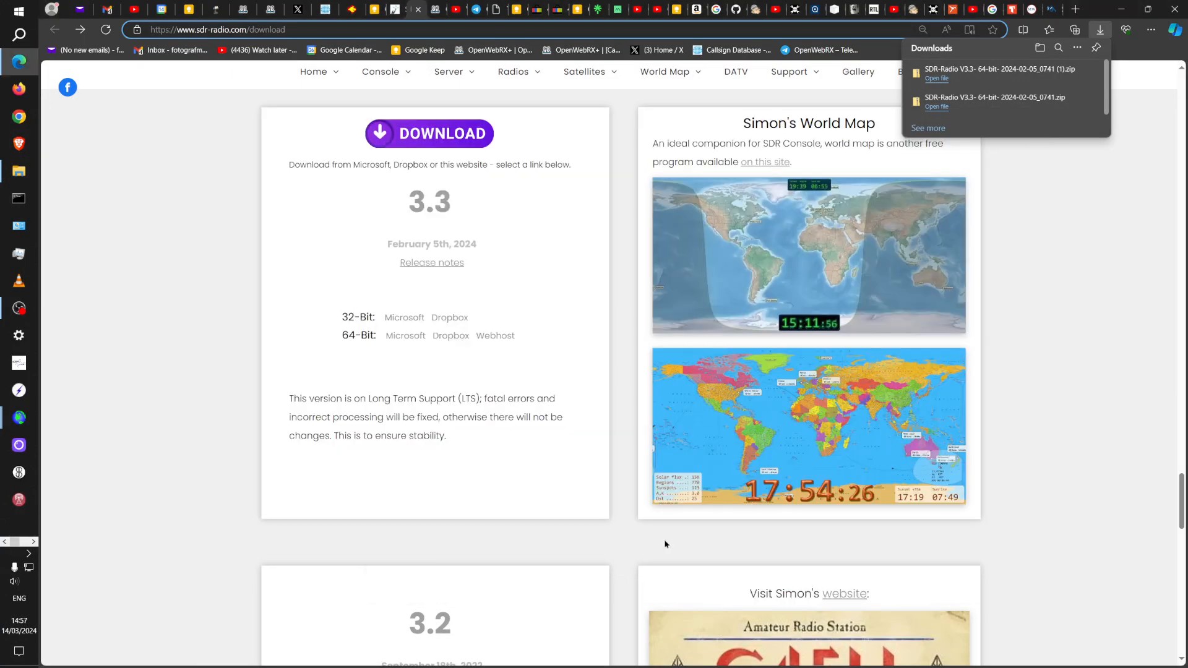
{"action": "key", "text": "ctrl+shift+Tab"}
{"action": "key", "text": "ctrl+shift+Tab"}
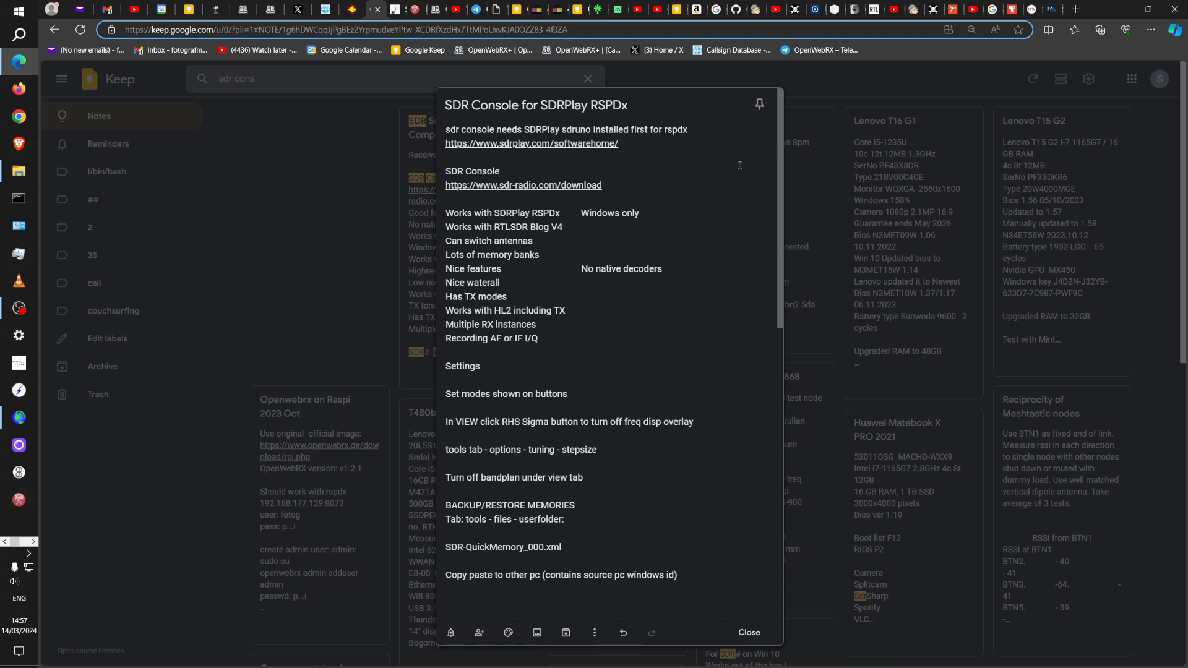
{"action": "left_click", "coordinate": [669, 171]}
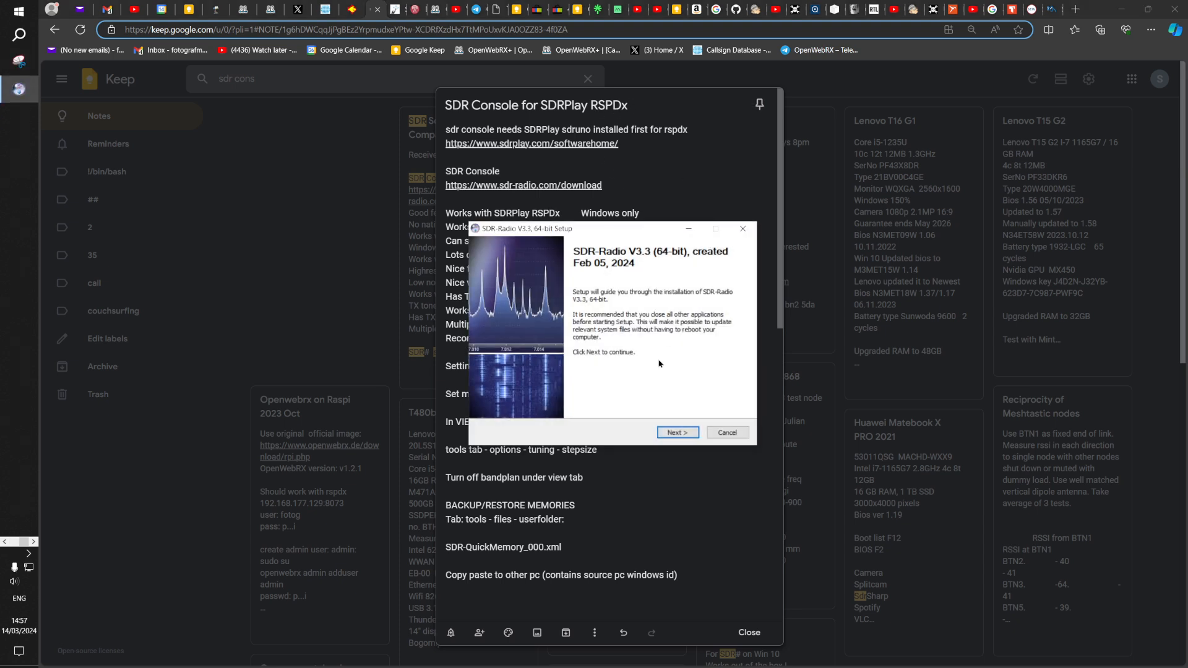
Install SDR-Radio V3.3 with the default components and folder for anyone using this computer, and start the program on finishing.
{"action": "left_click_drag", "start_coordinate": [640, 232], "coordinate": [831, 320]}
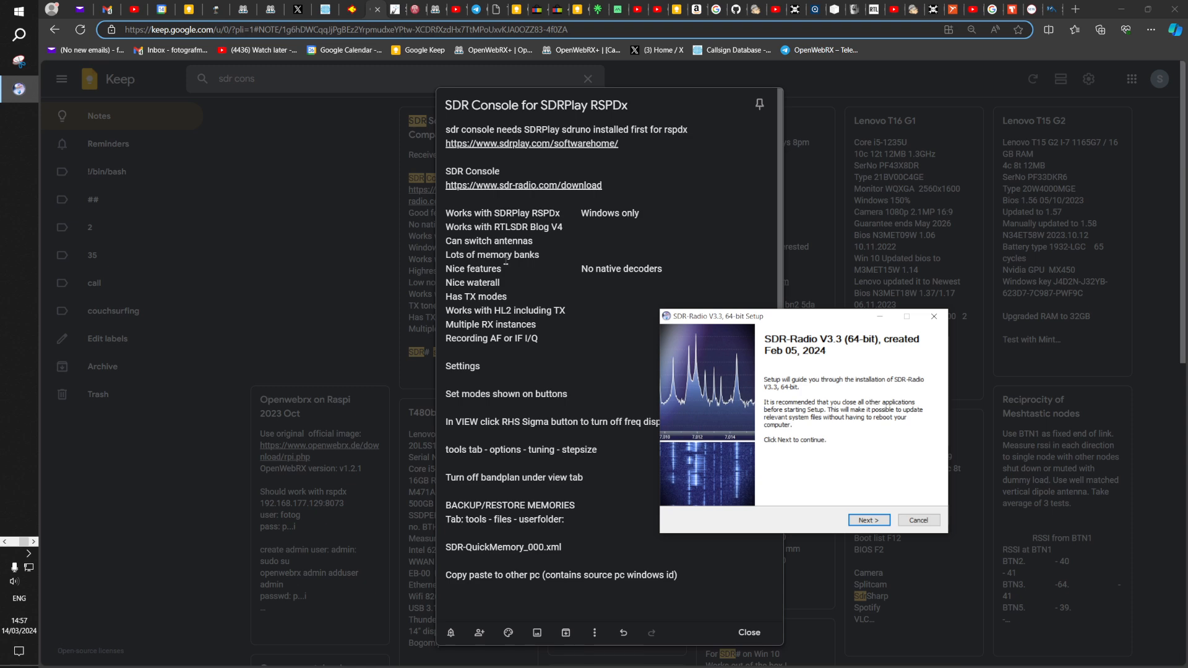
{"action": "left_click", "coordinate": [860, 515]}
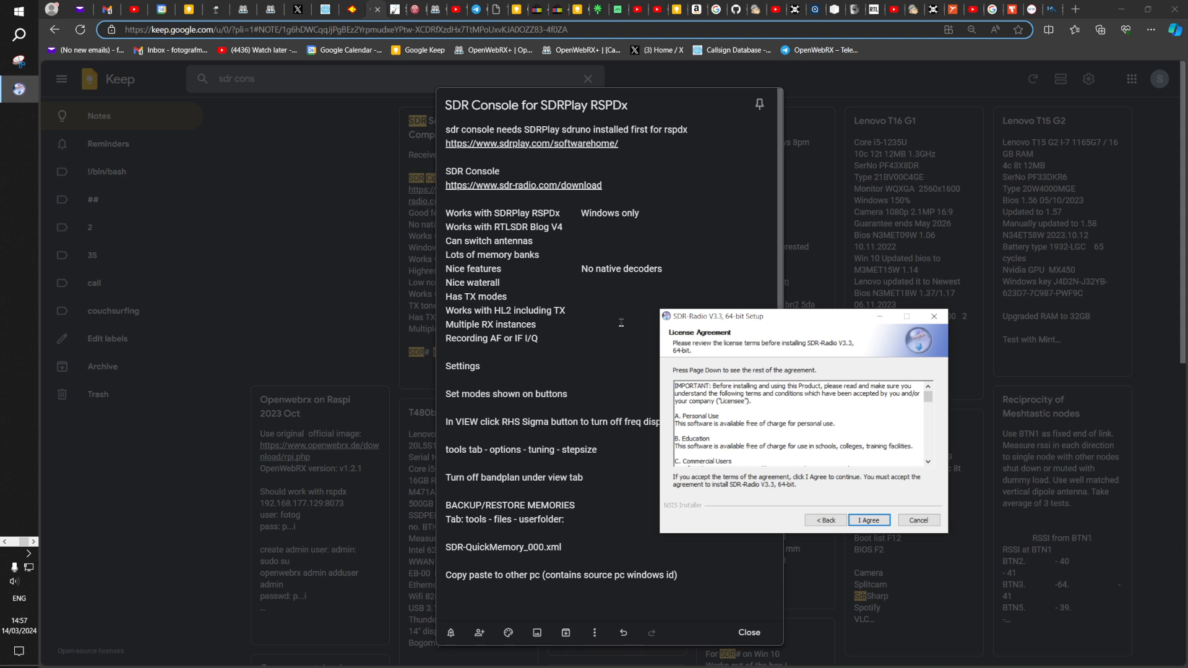
{"action": "left_click", "coordinate": [870, 520]}
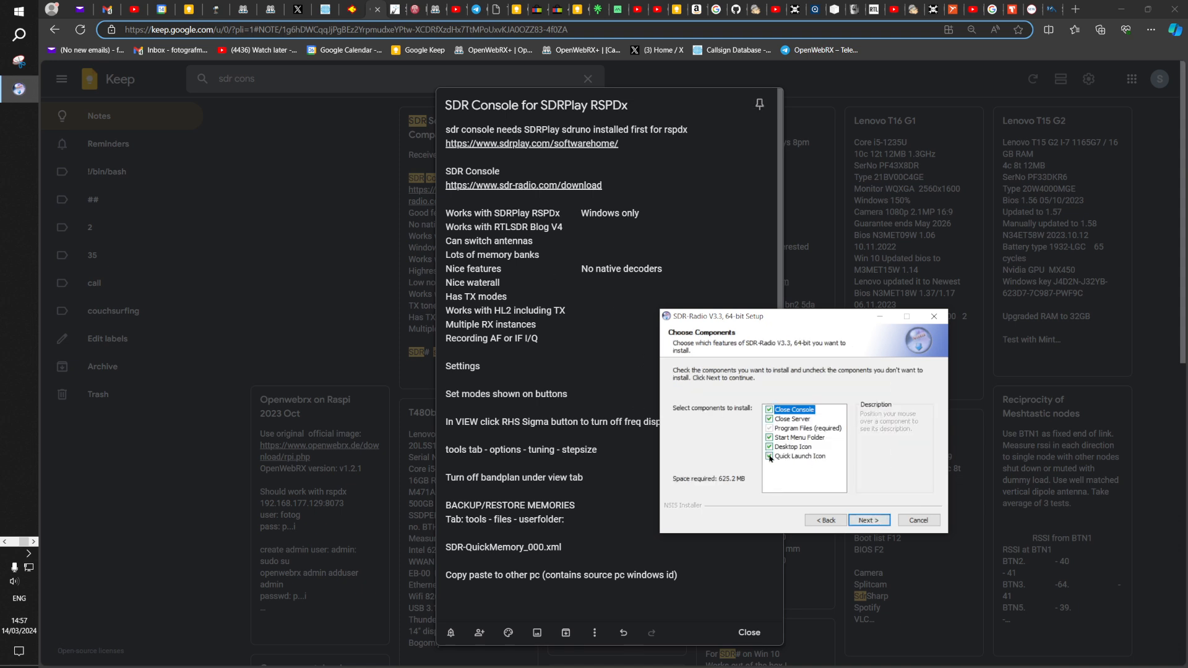
{"action": "left_click", "coordinate": [870, 520]}
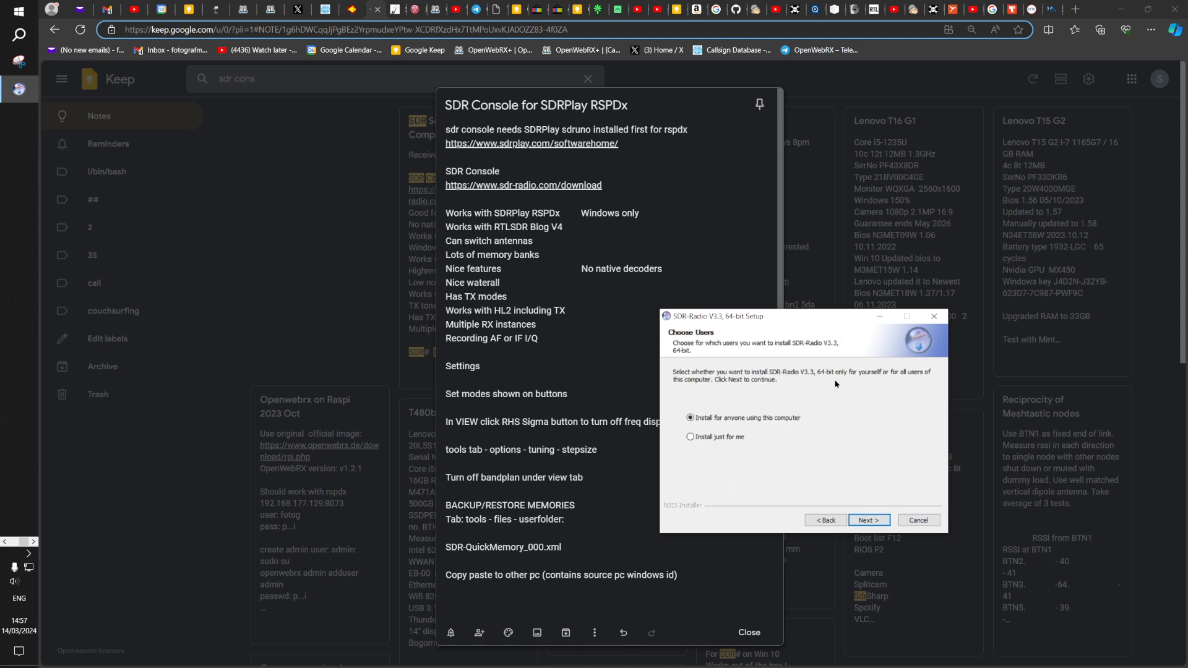
{"action": "left_click", "coordinate": [870, 520]}
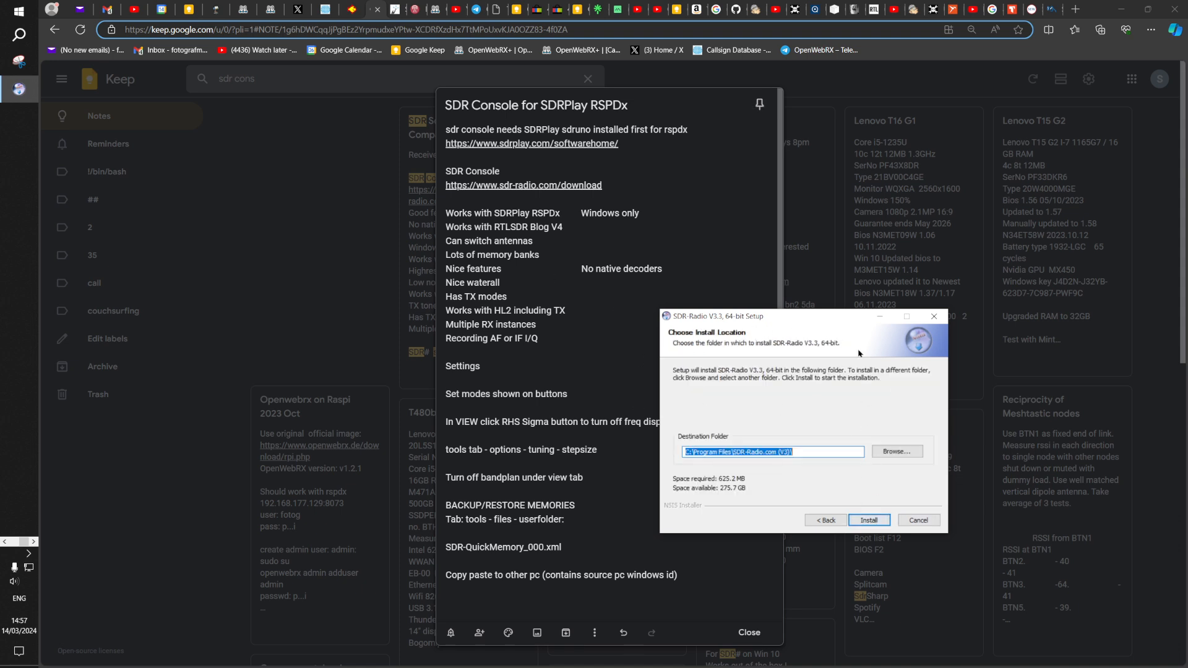
{"action": "left_click", "coordinate": [872, 522]}
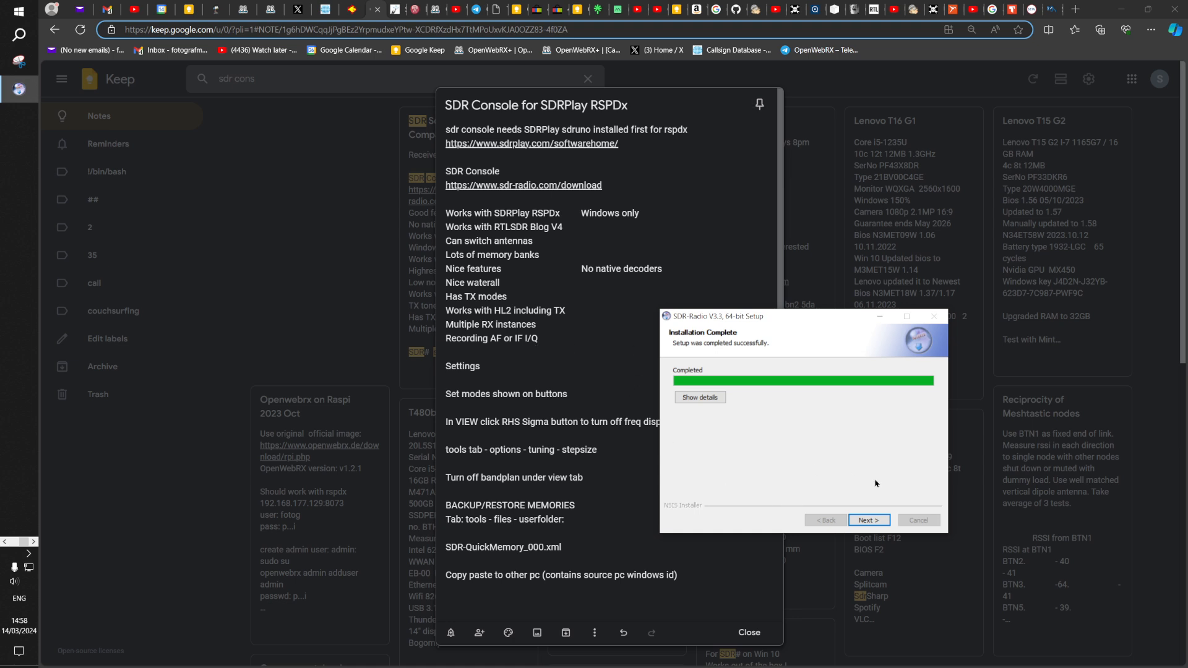
{"action": "left_click", "coordinate": [867, 522]}
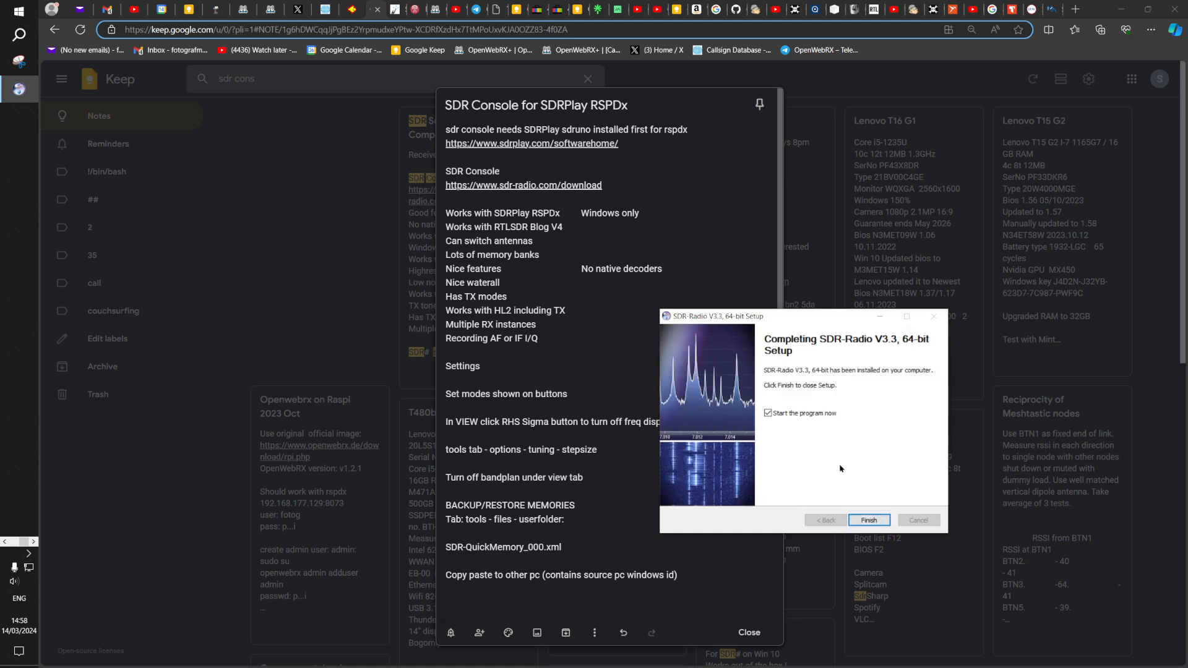
{"action": "left_click", "coordinate": [870, 520]}
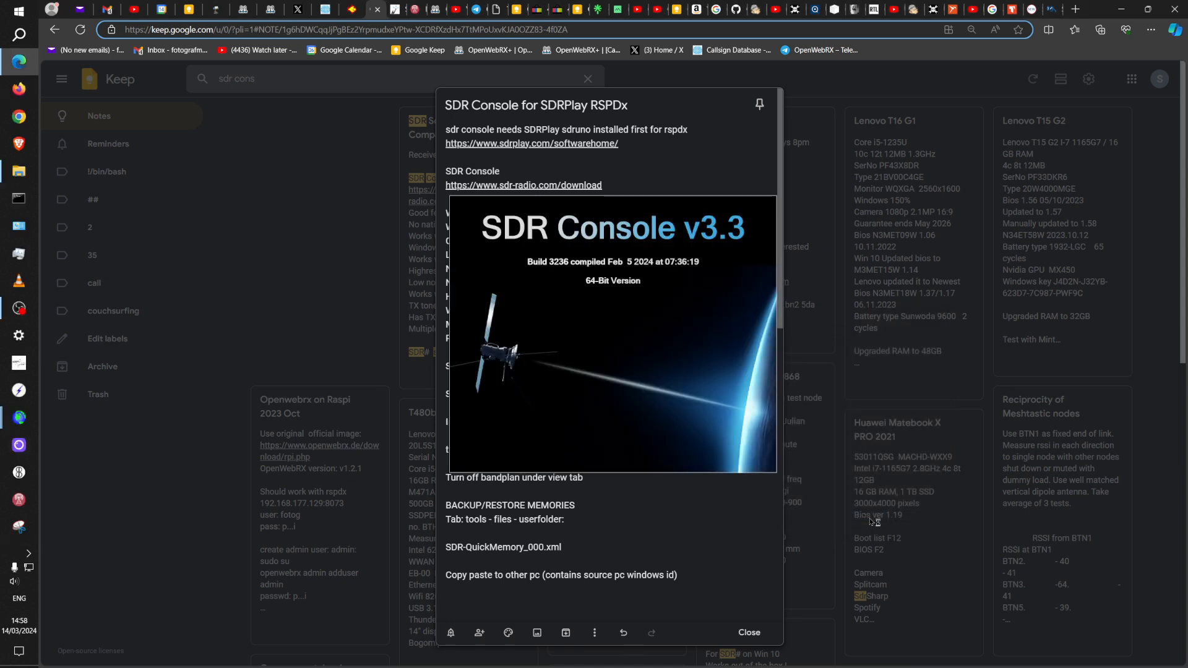
{"action": "key", "text": "alt+Tab"}
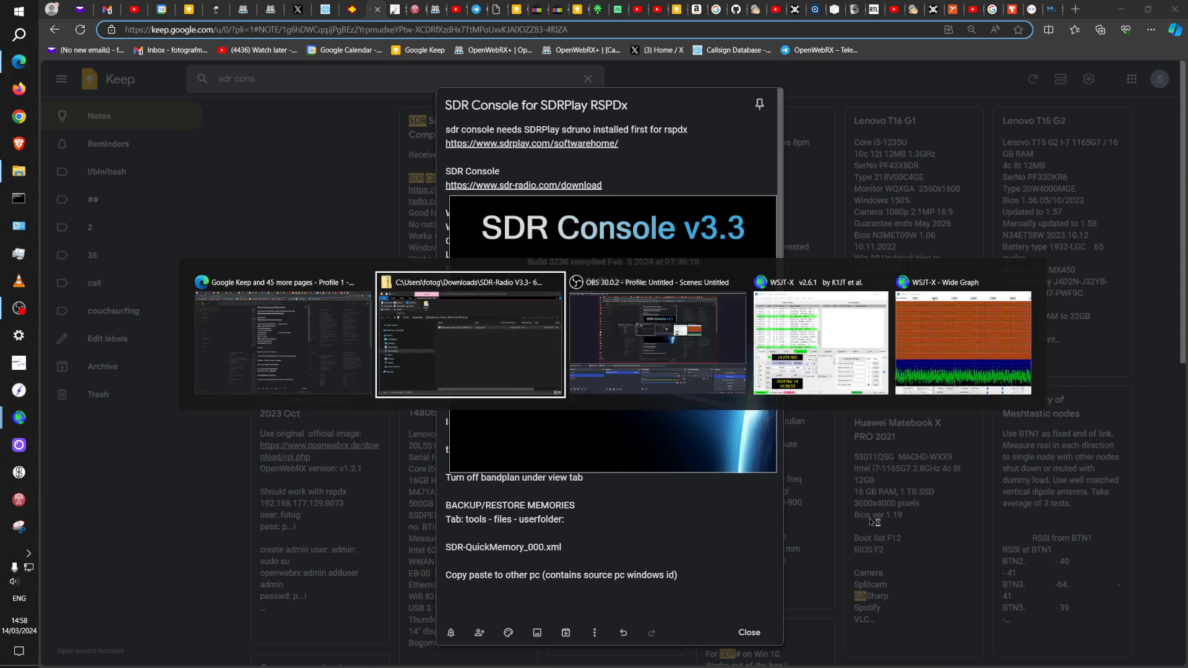
{"action": "key", "text": "alt+Tab"}
{"action": "key", "text": "alt+Tab"}
{"action": "key", "text": "alt+Tab"}
{"action": "key", "text": "alt+Tab"}
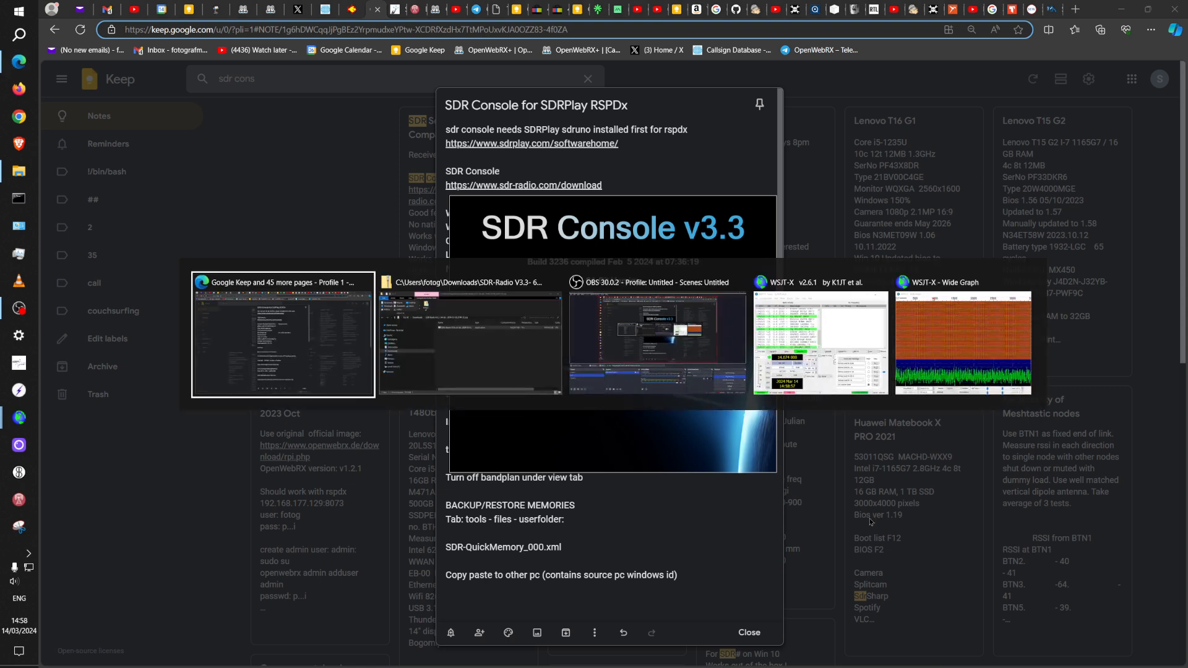
{"action": "key", "text": "alt+Tab"}
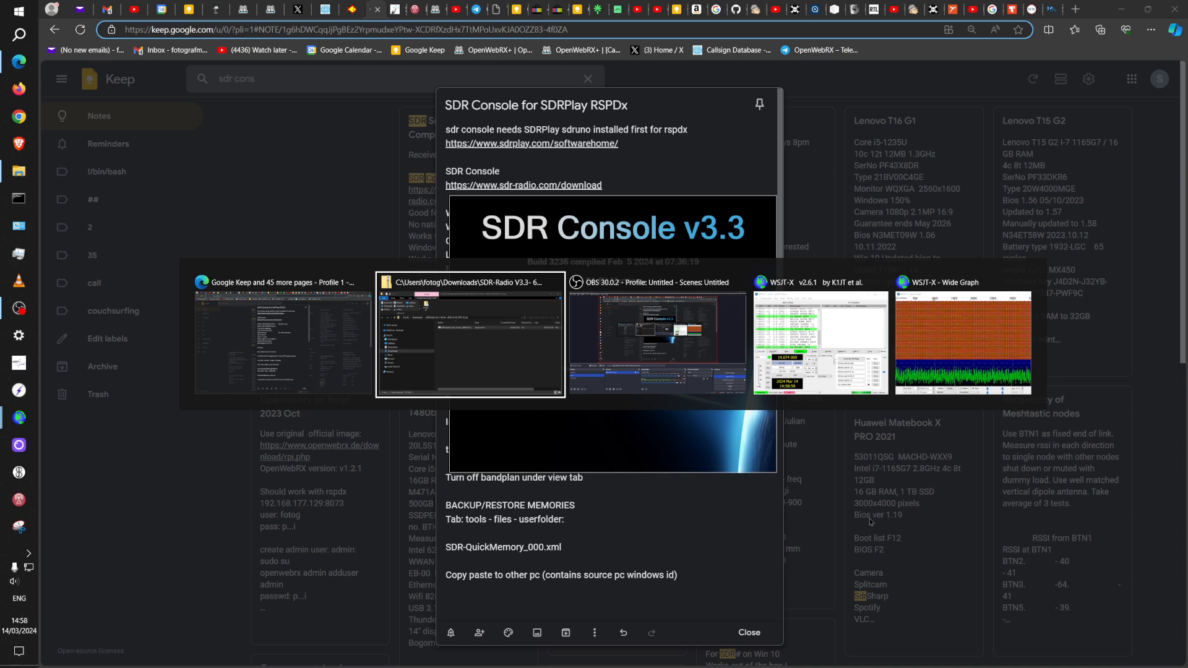
{"action": "key", "text": "alt+Tab"}
{"action": "key", "text": "alt+Tab"}
{"action": "key", "text": "alt+Tab"}
{"action": "key", "text": "alt+Tab"}
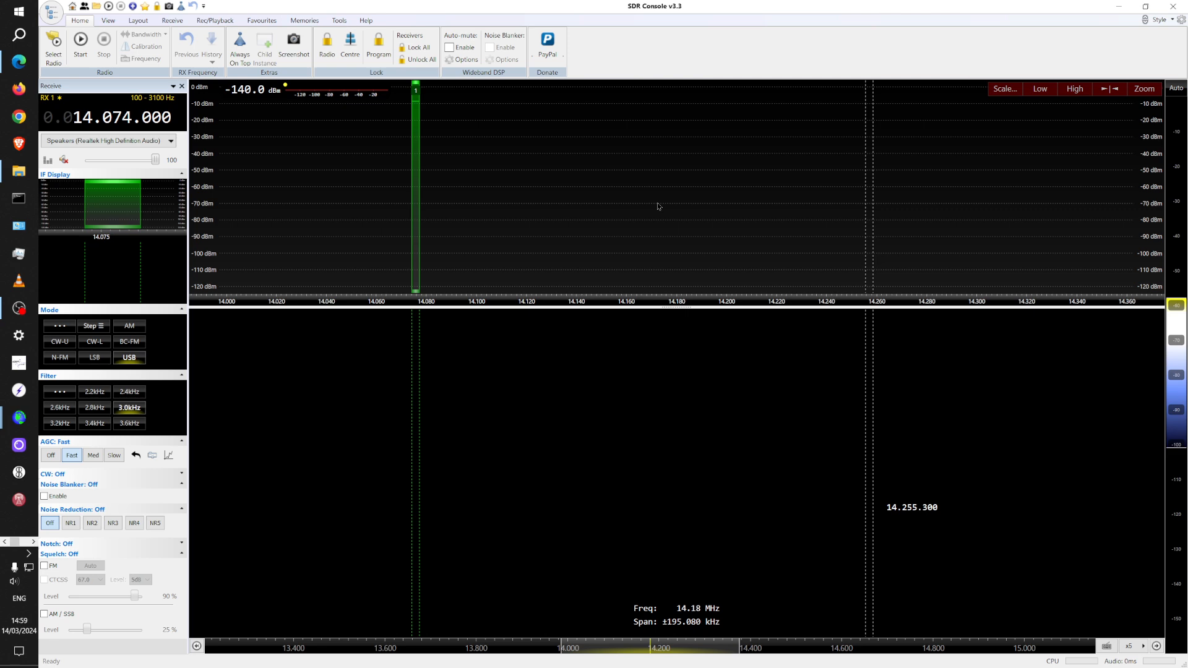
Select the RSPdx radio and start it with a bandwidth of 2 MHz (Low IF).
{"action": "left_click", "coordinate": [53, 52]}
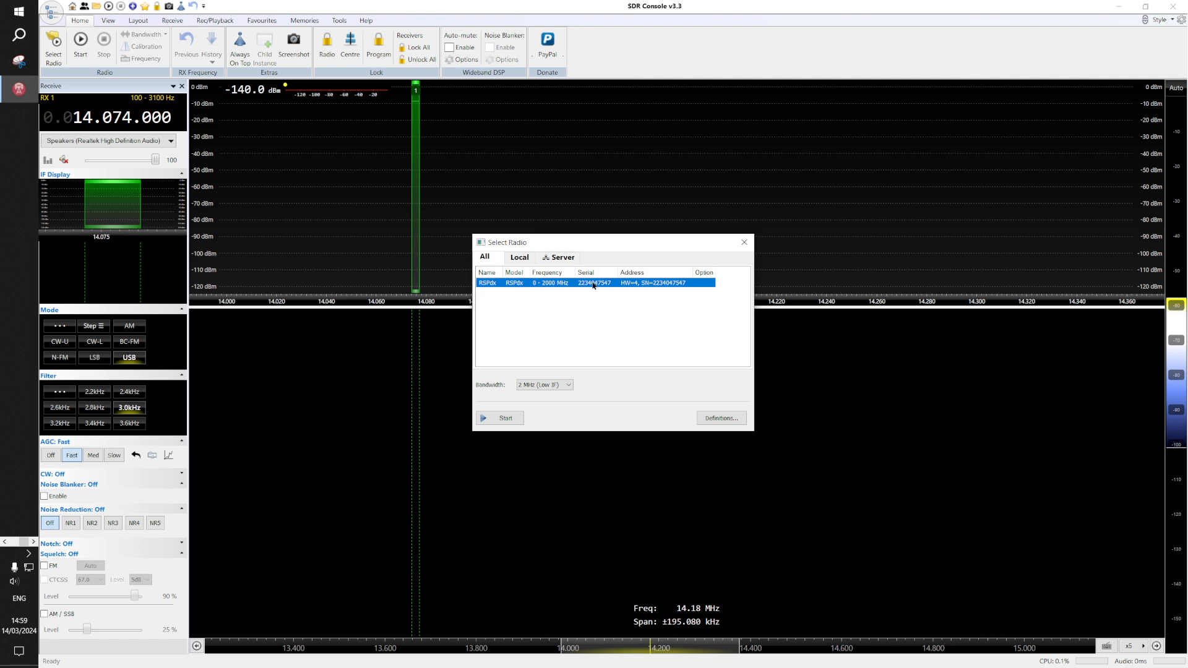
{"action": "left_click", "coordinate": [569, 385]}
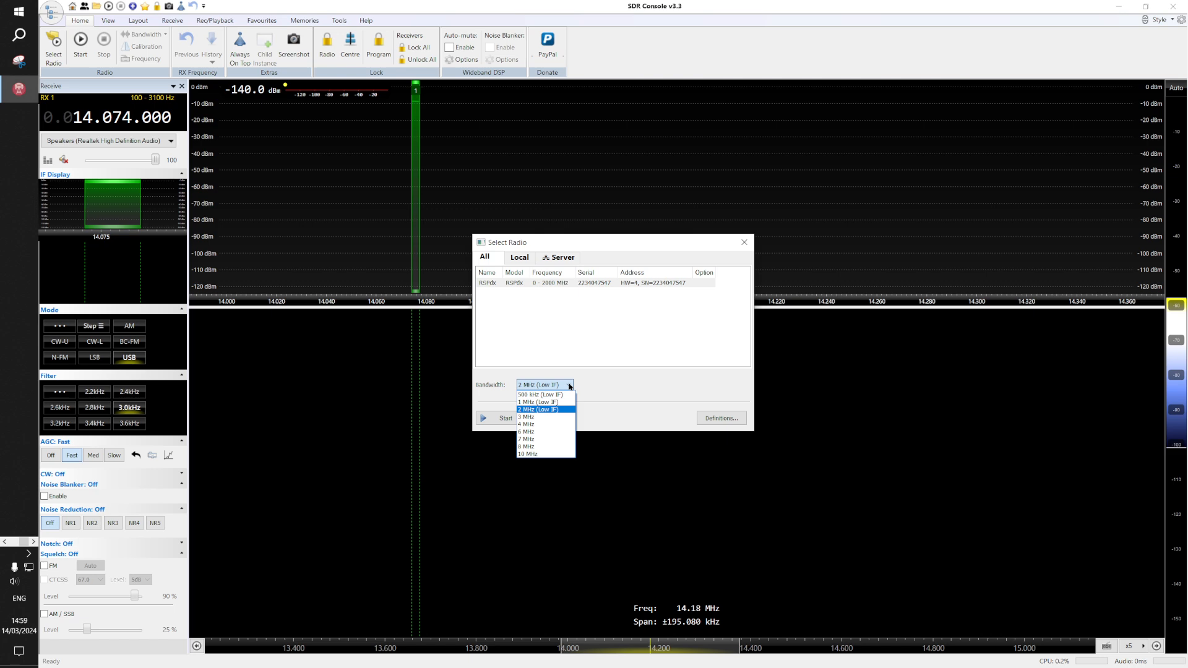
{"action": "left_click", "coordinate": [569, 385]}
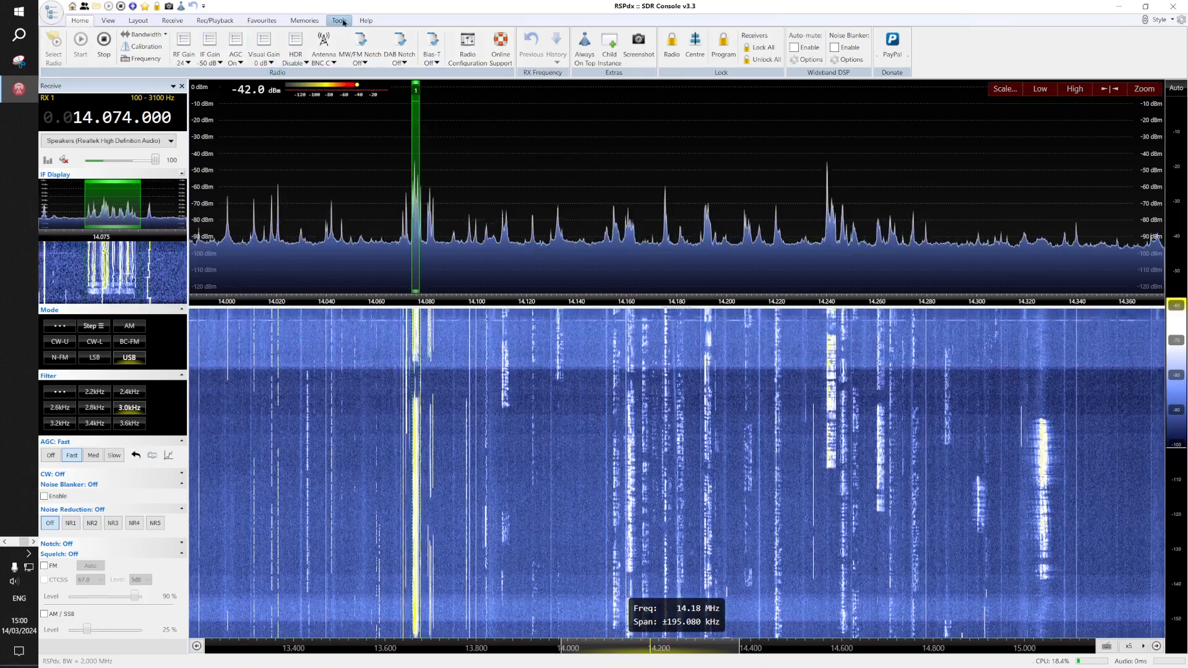
Turn off the frequency and span overlay on the waterfall display.
{"action": "left_click", "coordinate": [117, 23]}
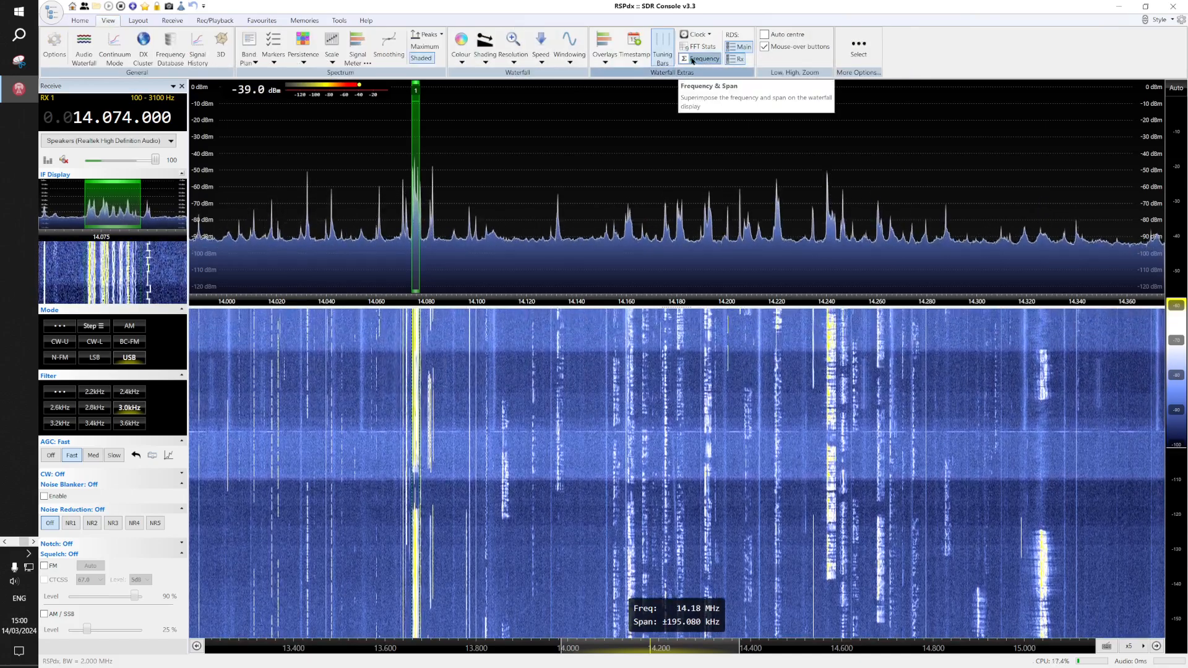
{"action": "left_click", "coordinate": [692, 60]}
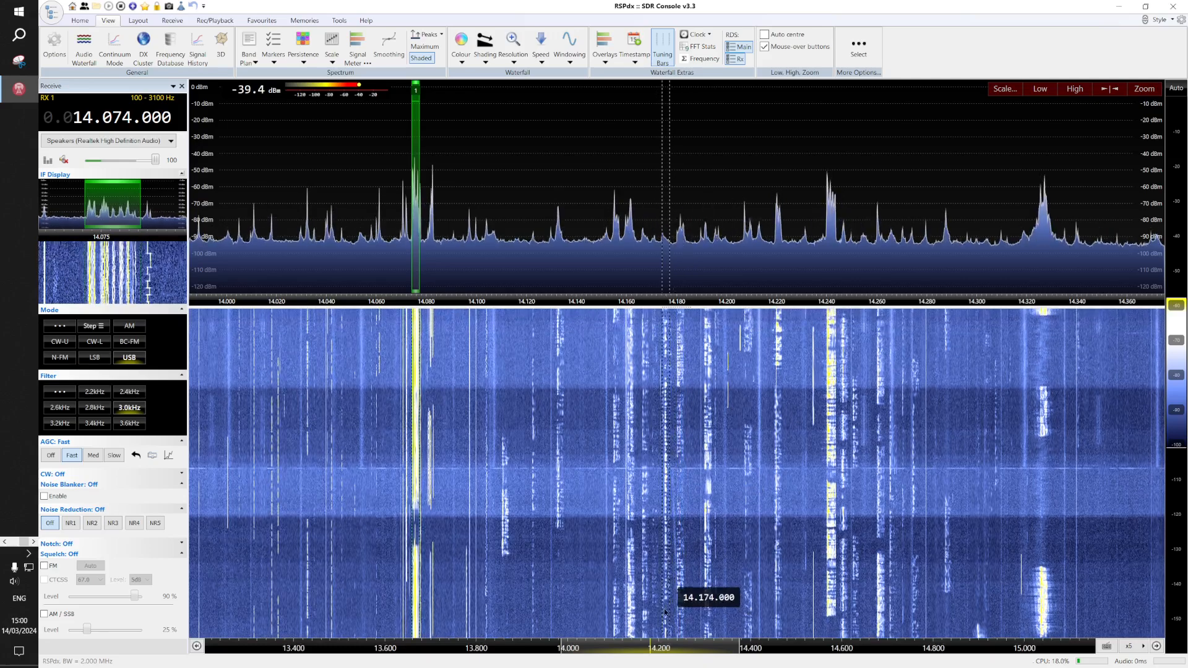
Switch the radio's antenna input to SMA B for comparison and return it to BNC C.
{"action": "left_click", "coordinate": [81, 21]}
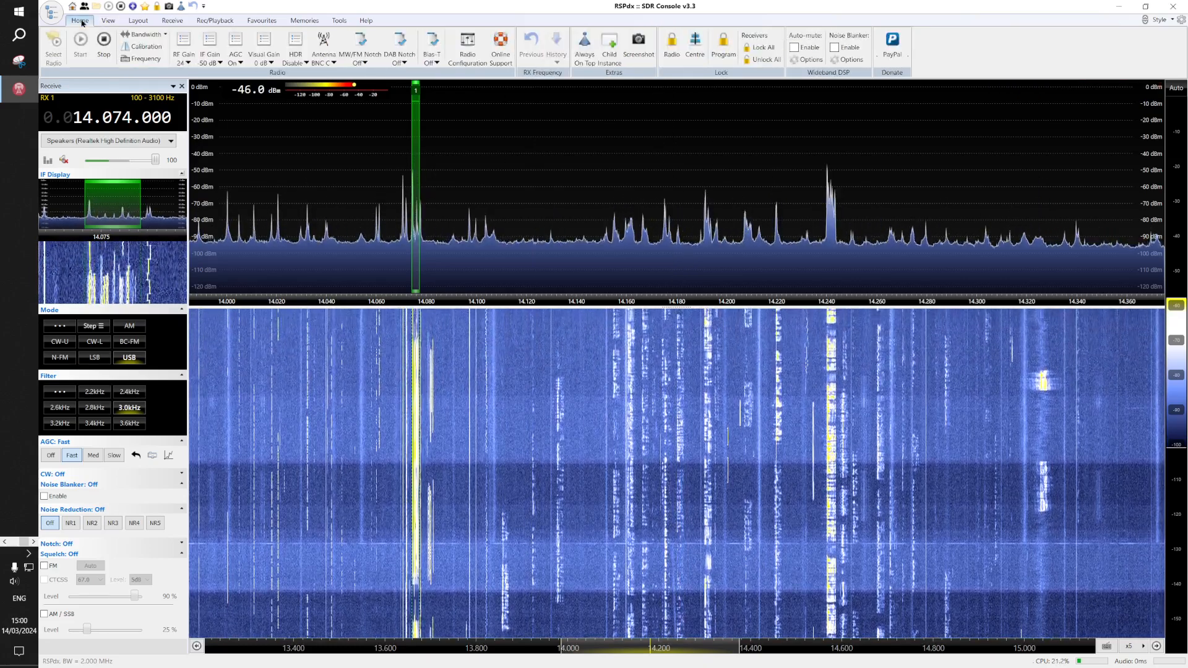
{"action": "left_click", "coordinate": [323, 41]}
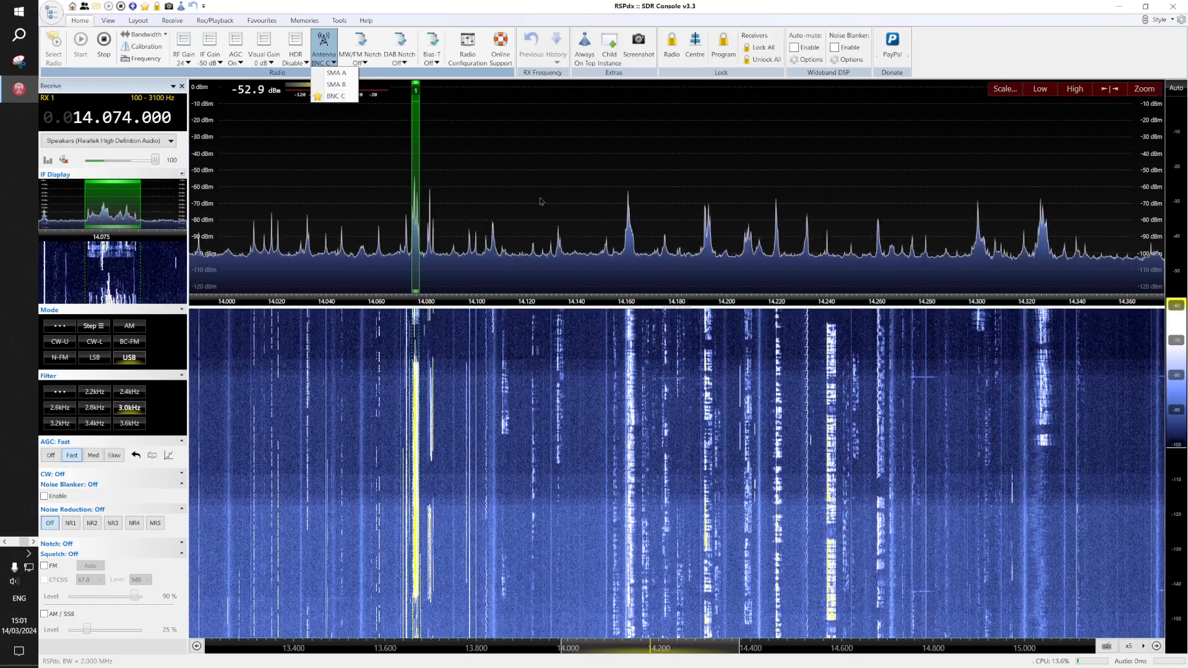
{"action": "left_click", "coordinate": [336, 86]}
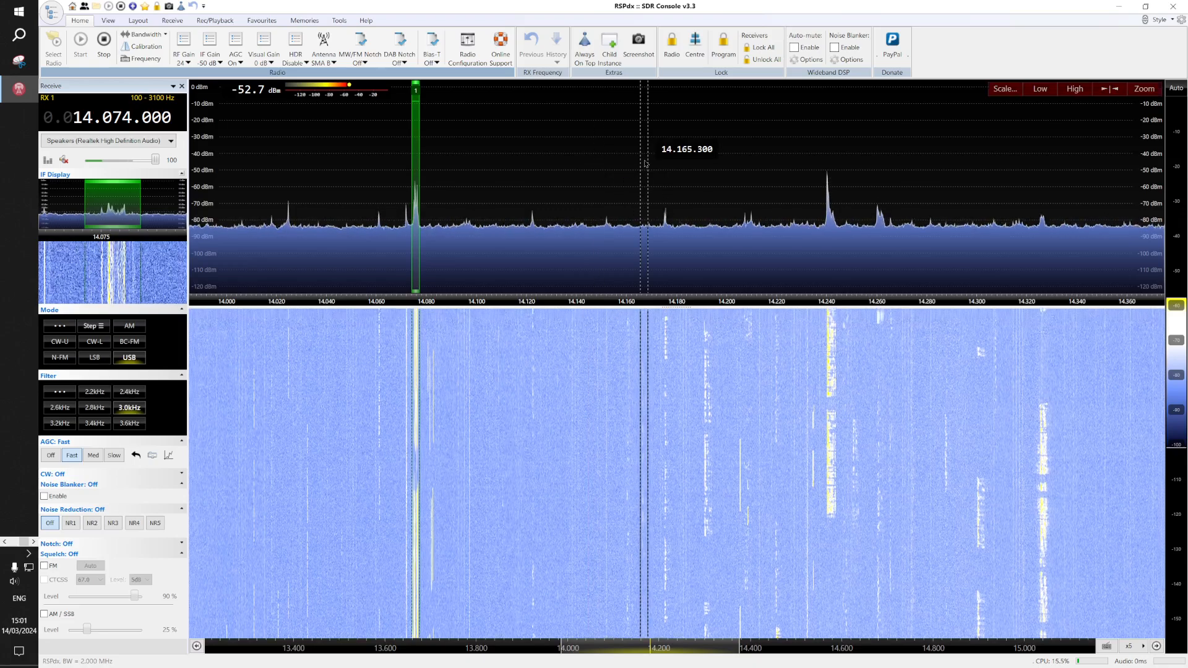
{"action": "left_click", "coordinate": [327, 47]}
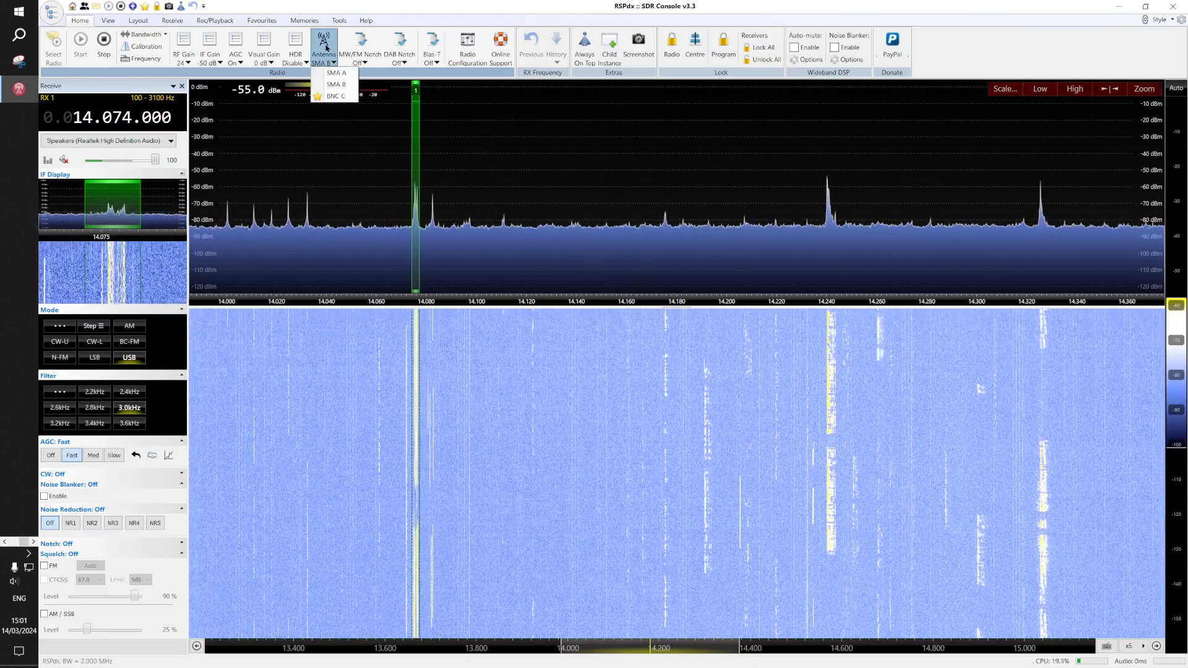
{"action": "left_click", "coordinate": [336, 97]}
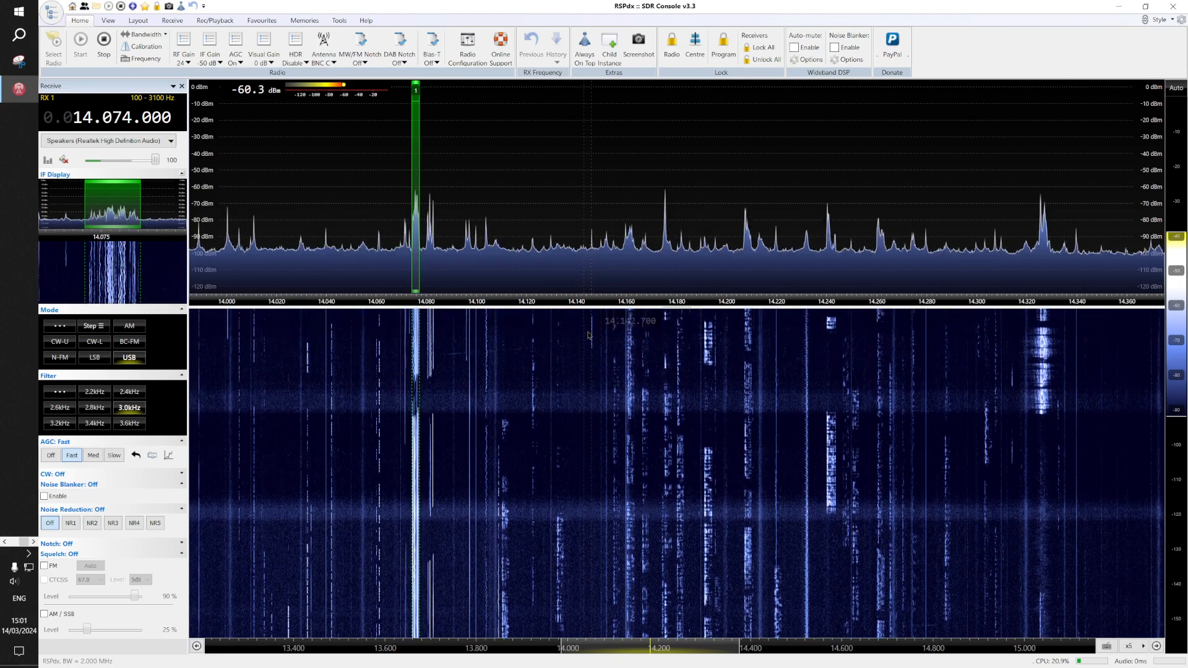
Consult the settings list in the Google Keep note and return to SDR Console.
{"action": "key", "text": "alt+Tab"}
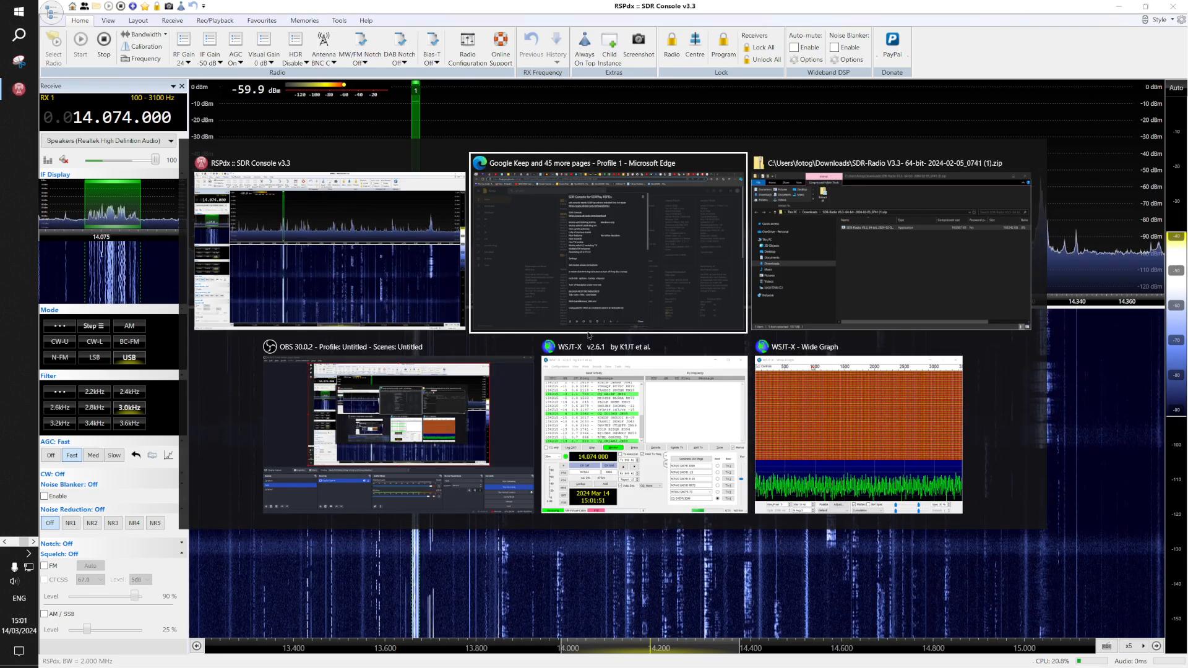
{"action": "left_click", "coordinate": [588, 333]}
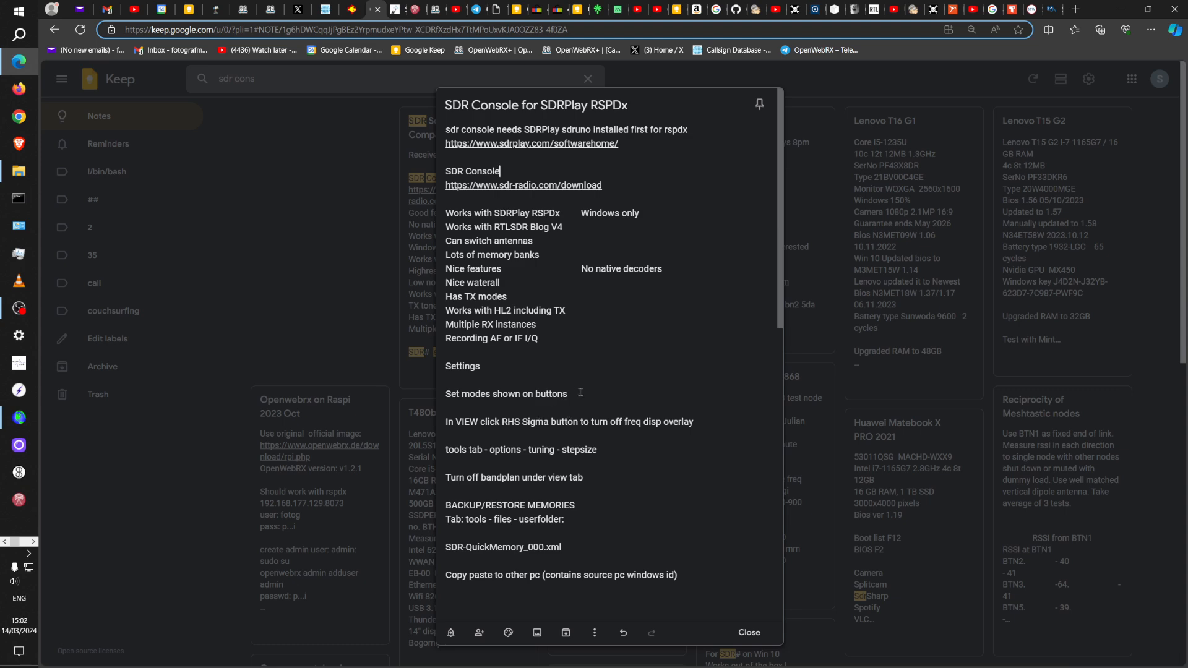
{"action": "key", "text": "alt+Tab"}
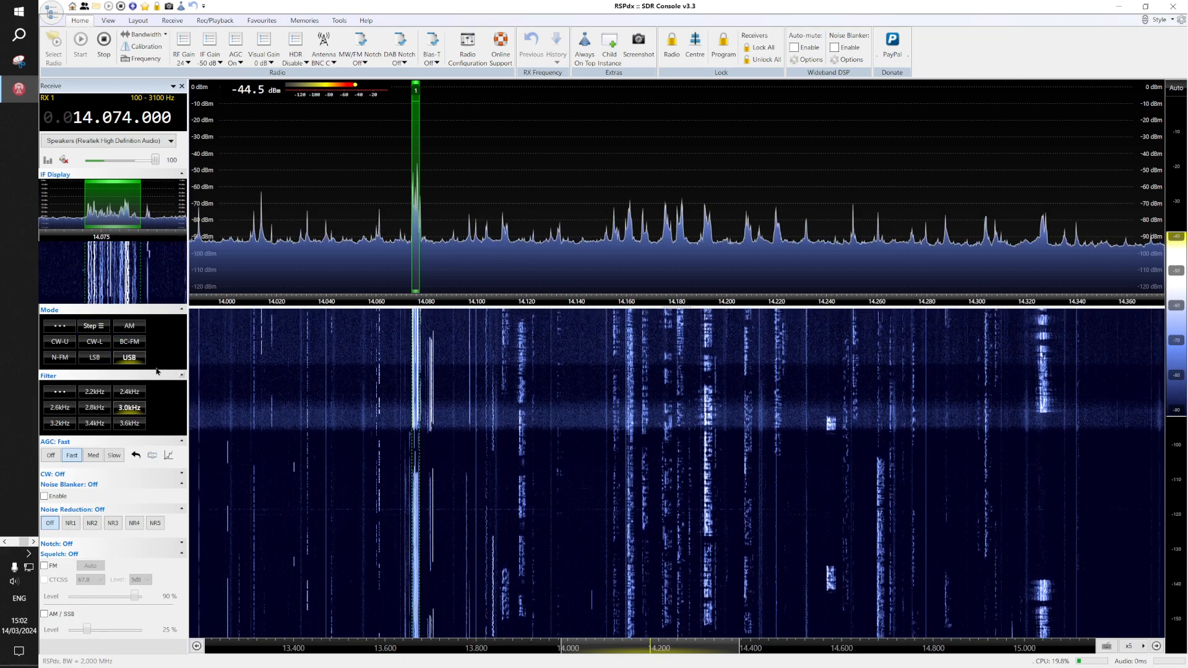
Review which receive modes are enabled for the mode buttons and accept the existing selection.
{"action": "left_click", "coordinate": [73, 332]}
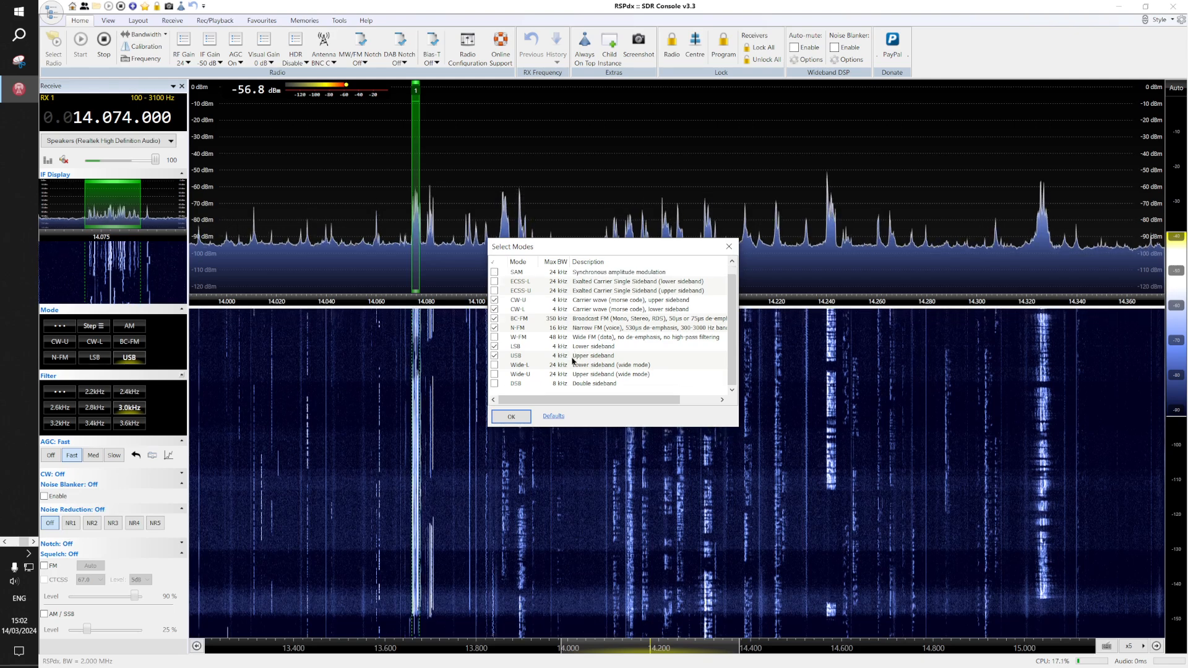
{"action": "scroll", "coordinate": [554, 343], "scroll_direction": "down", "scroll_amount": 1}
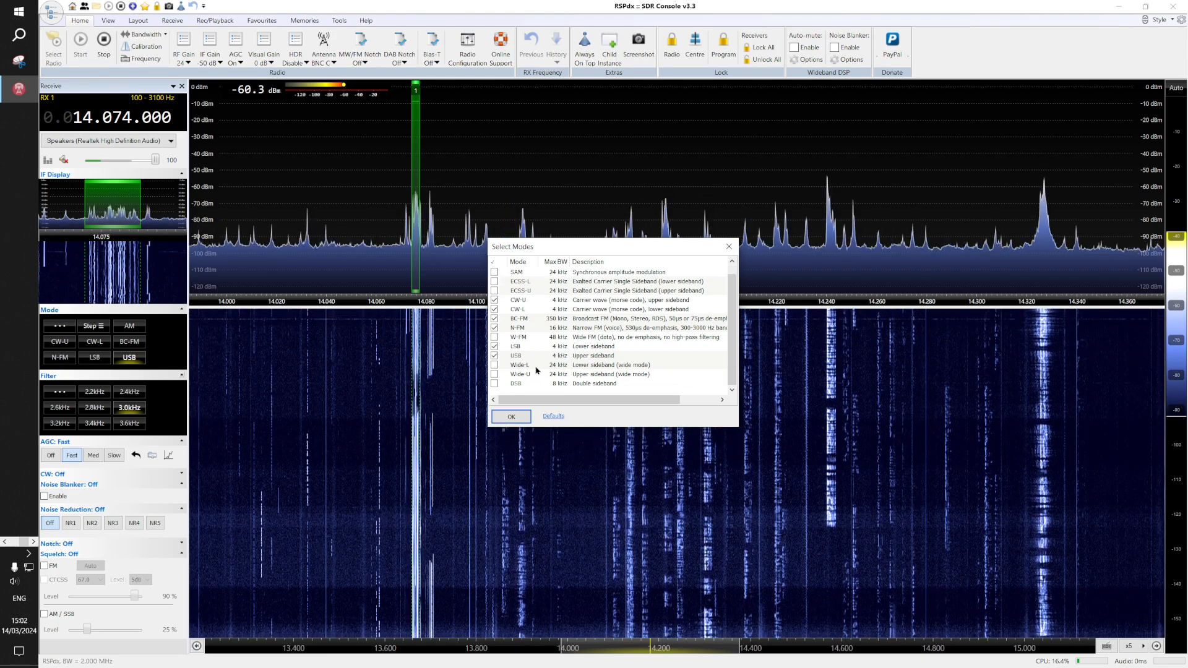
{"action": "left_click", "coordinate": [521, 416]}
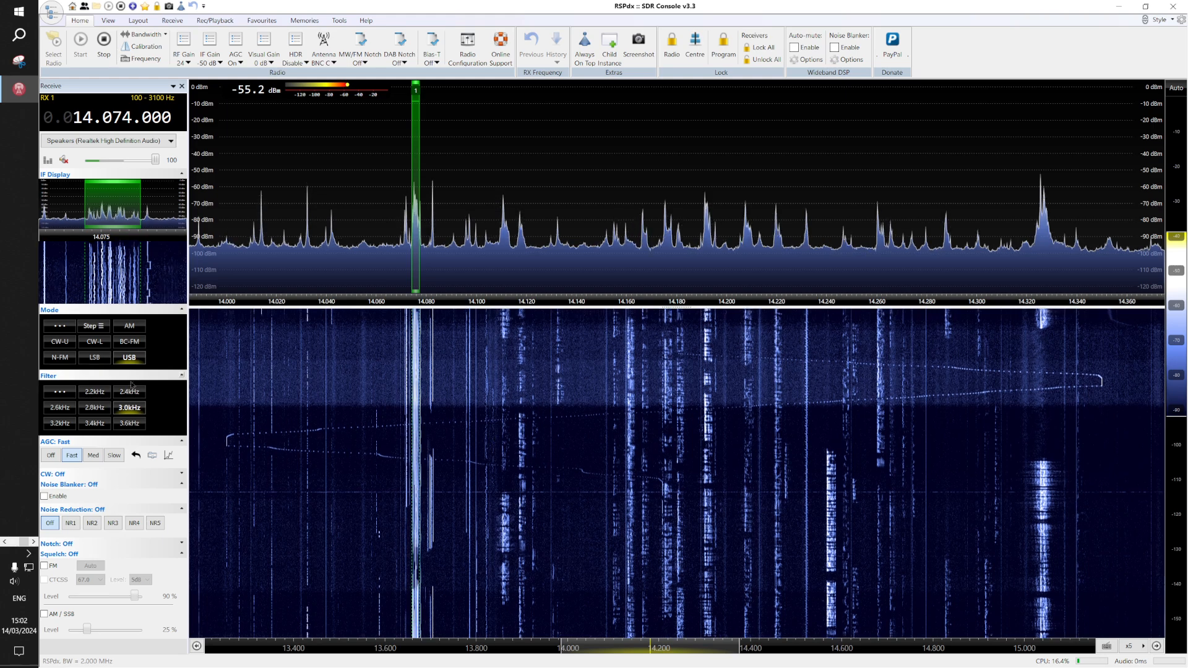
Try the 3.4 kHz and 3.2 kHz receive filters and set the USB filter to 3.6 kHz.
{"action": "left_click", "coordinate": [130, 424]}
{"action": "left_click", "coordinate": [101, 424]}
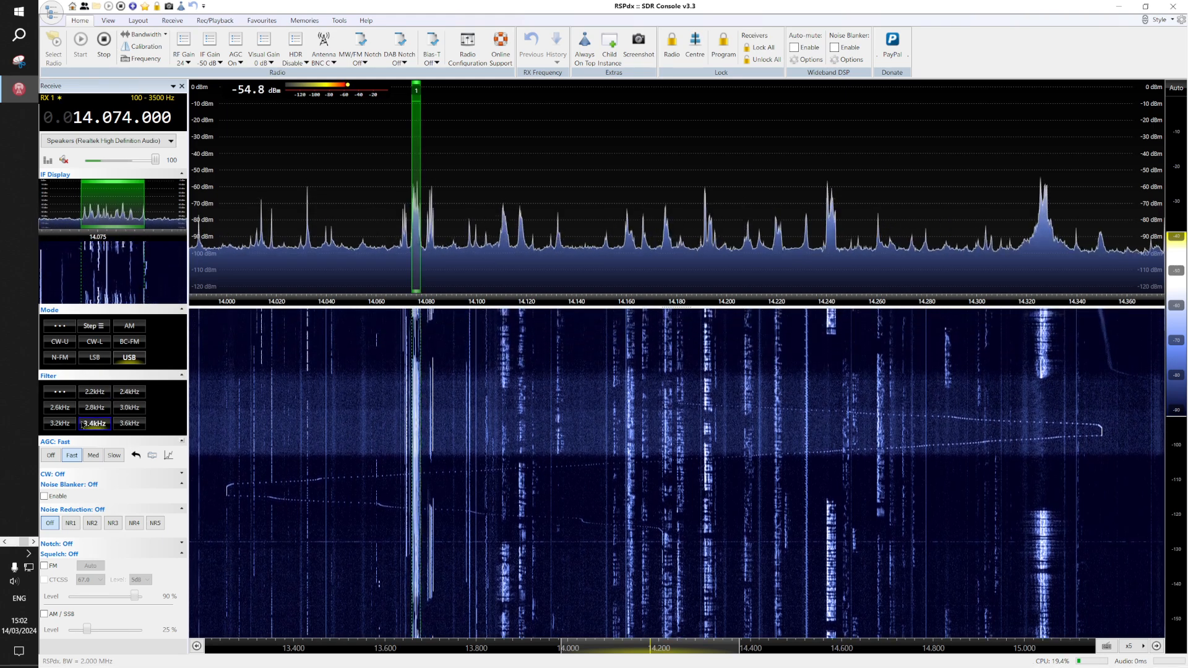
{"action": "left_click", "coordinate": [70, 424]}
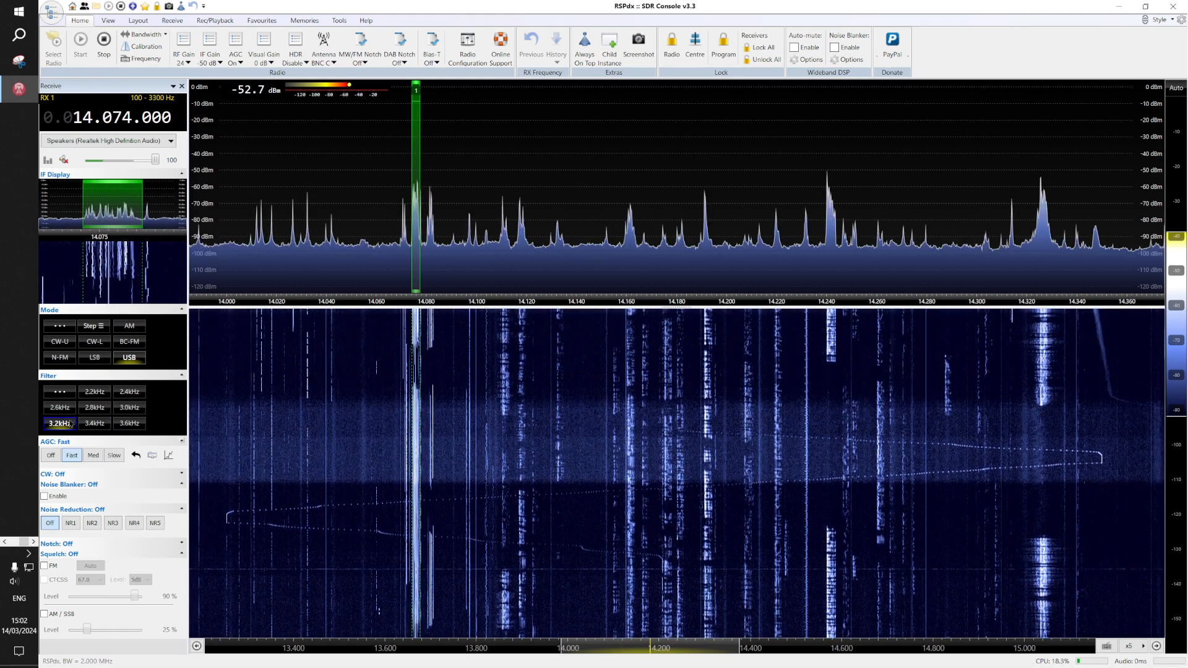
{"action": "left_click", "coordinate": [129, 423]}
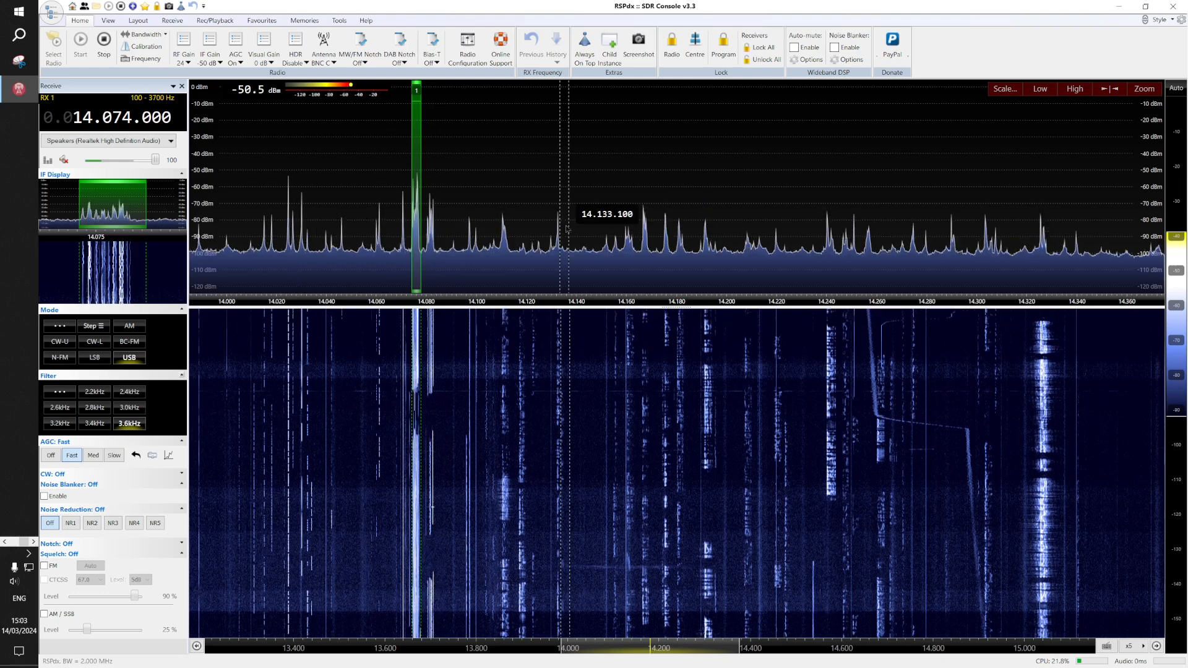
Centre the spectrum on the 14.074 MHz receiver and examine its signals at close and wide zoom levels.
{"action": "left_click", "coordinate": [1108, 89]}
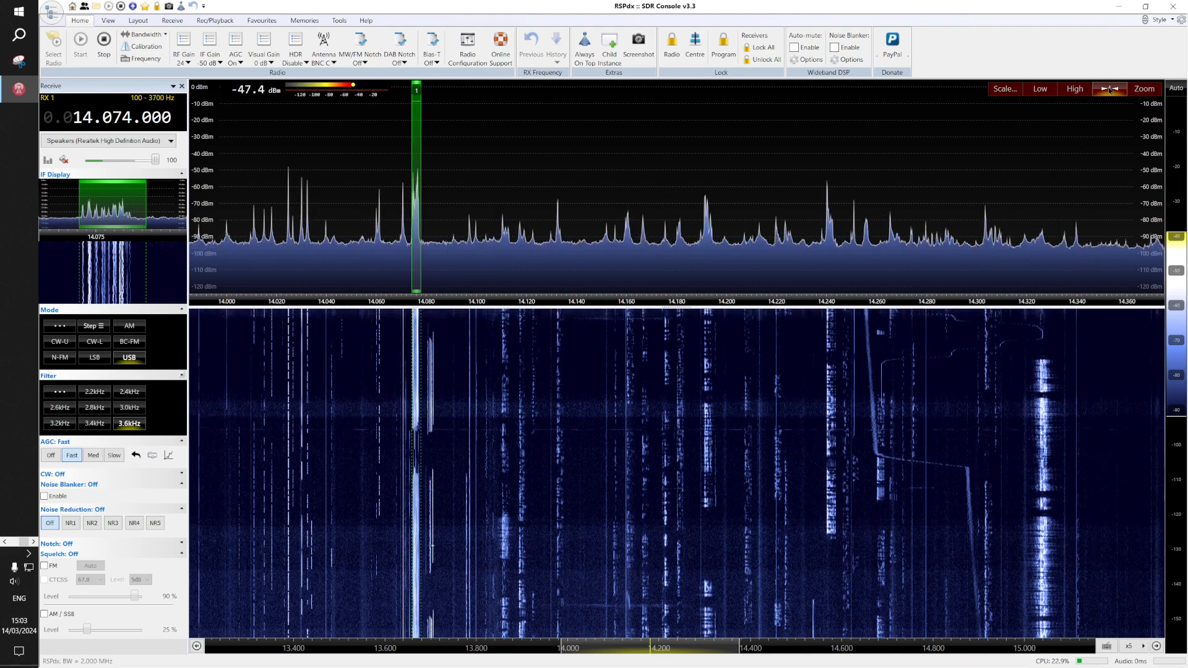
{"action": "left_click", "coordinate": [1109, 90]}
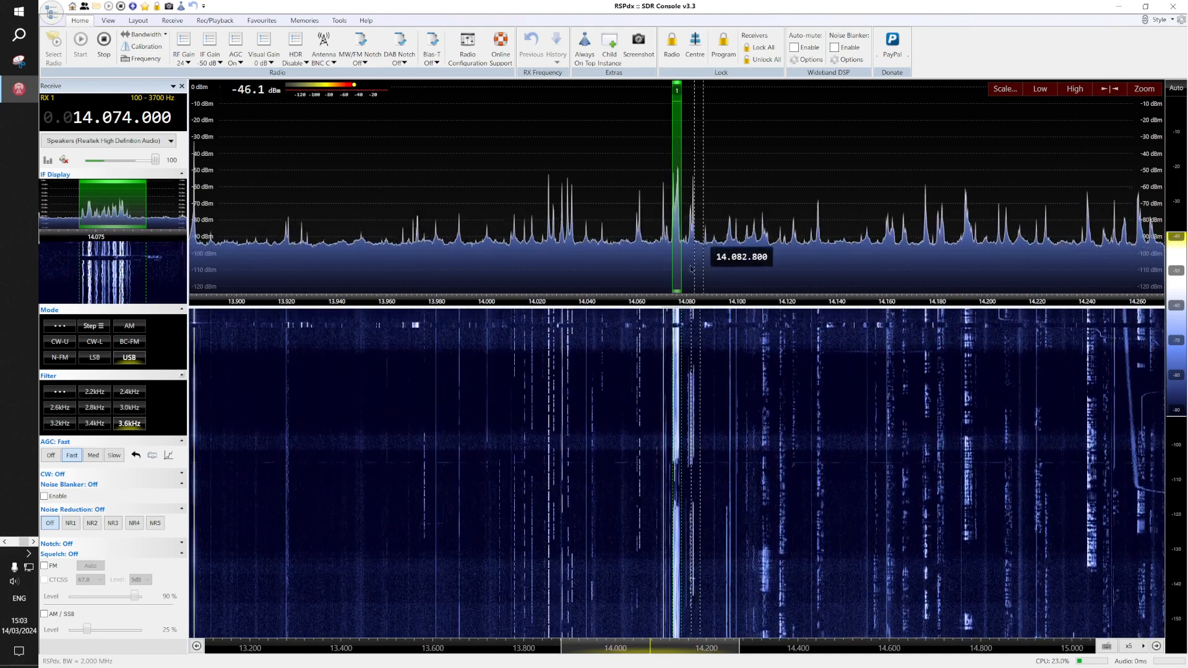
{"action": "left_click", "coordinate": [1145, 90]}
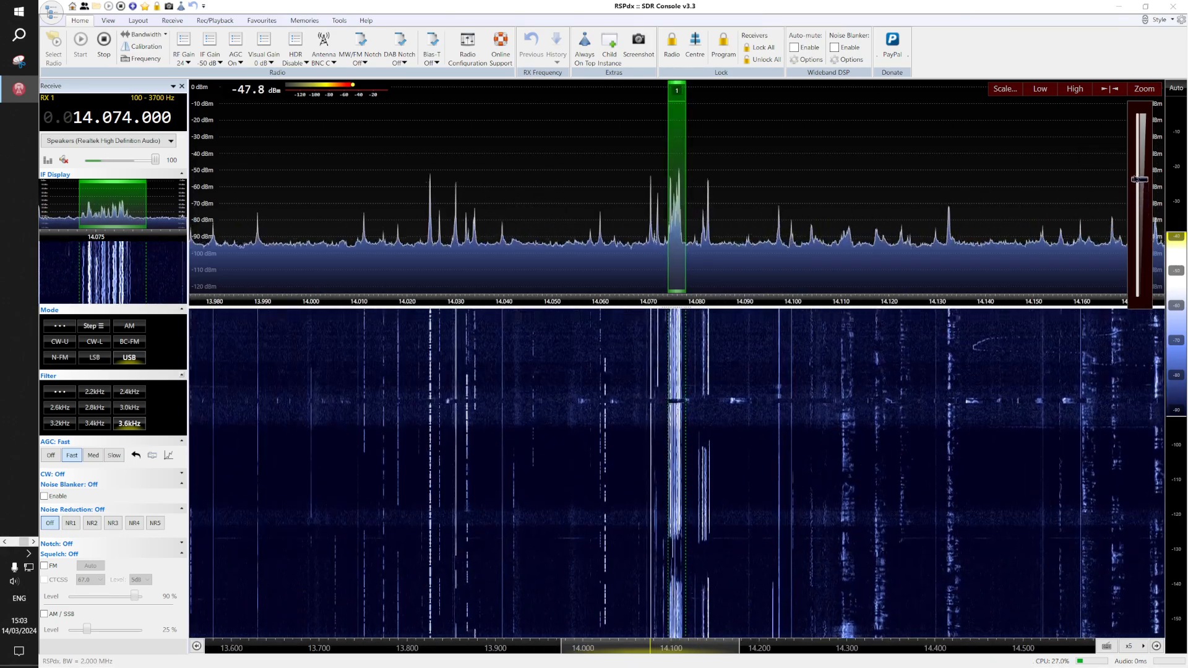
{"action": "scroll", "coordinate": [1136, 179], "scroll_direction": "up", "scroll_amount": 4}
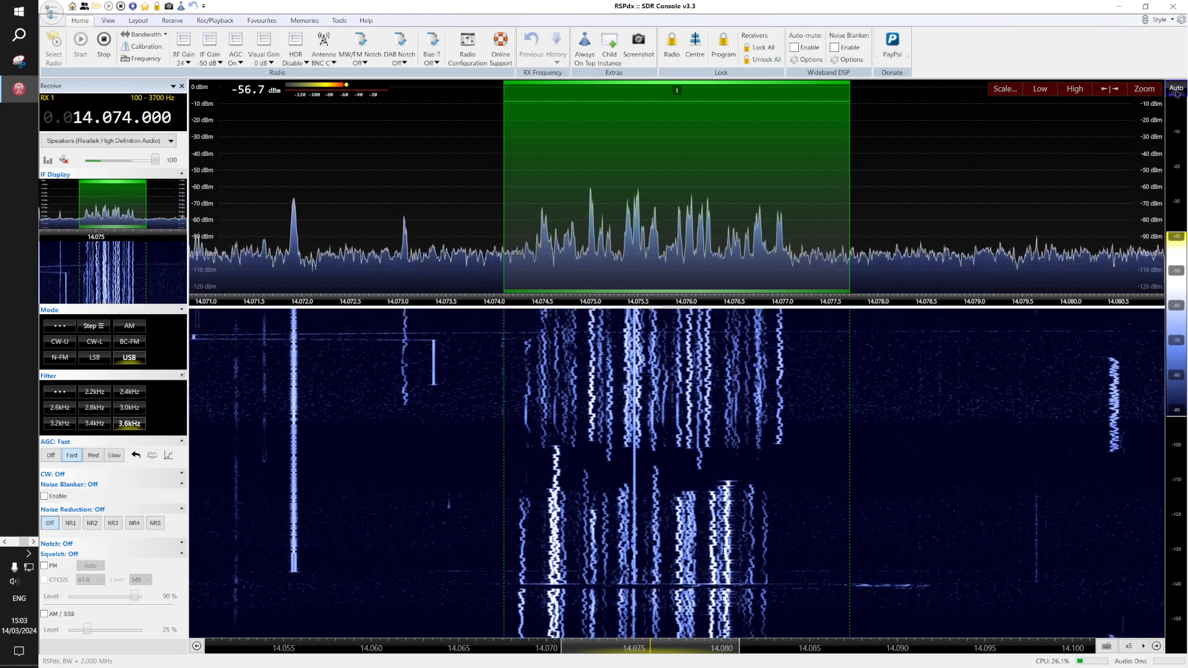
{"action": "scroll", "coordinate": [1142, 120], "scroll_direction": "down", "scroll_amount": 4}
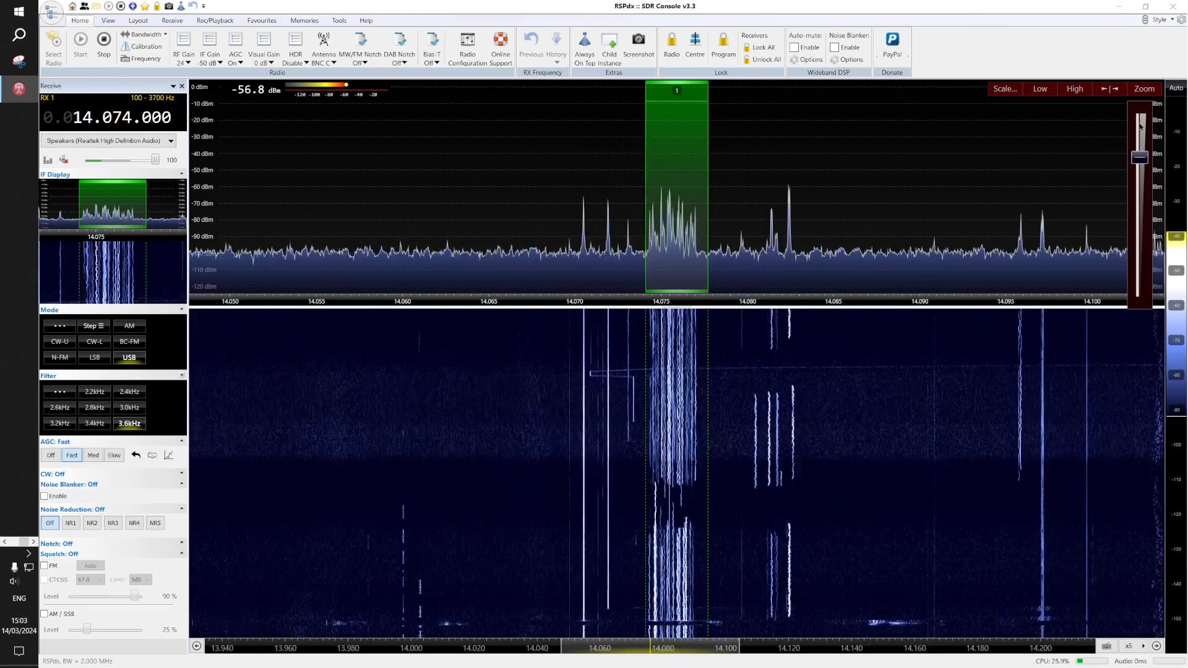
{"action": "scroll", "coordinate": [1142, 126], "scroll_direction": "down", "scroll_amount": 1}
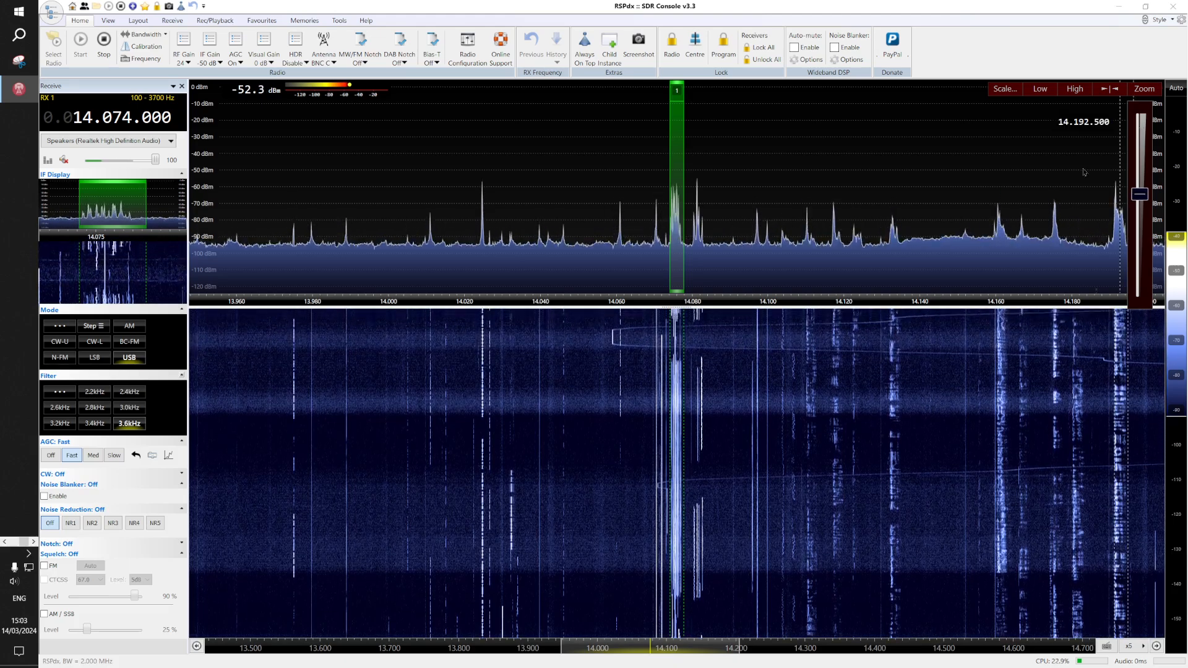
Consult the Google Keep settings note, return to SDR Console and recall the 60m and 12m amateur band favourites.
{"action": "key", "text": "alt+Tab"}
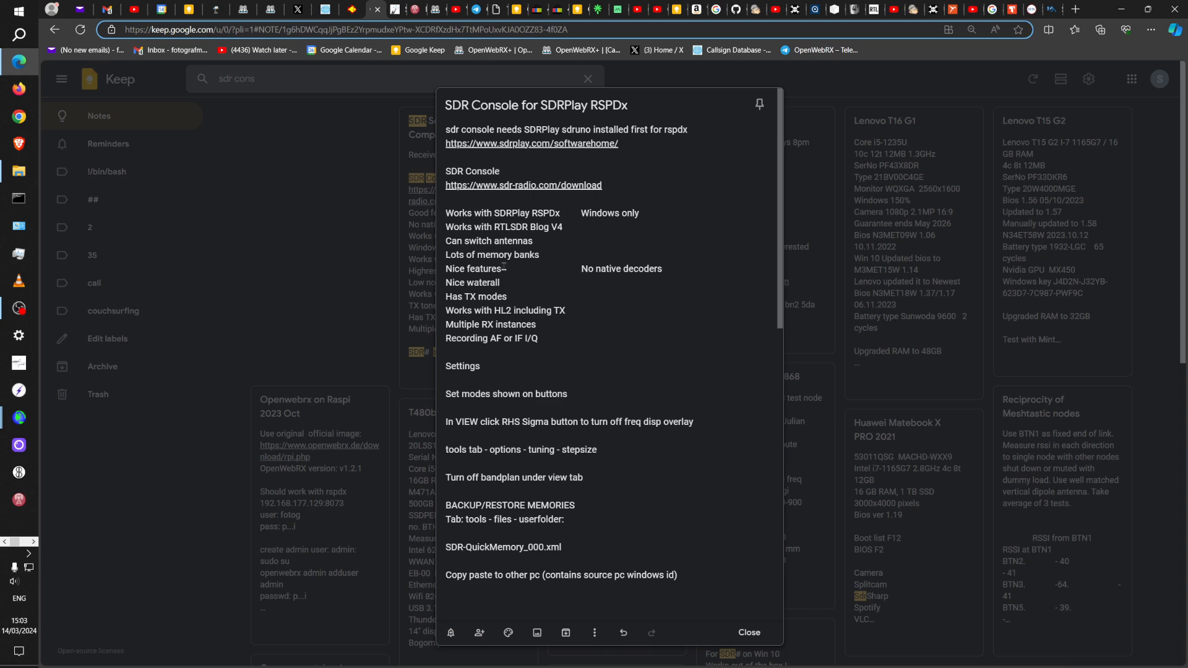
{"action": "key", "text": "alt+Tab"}
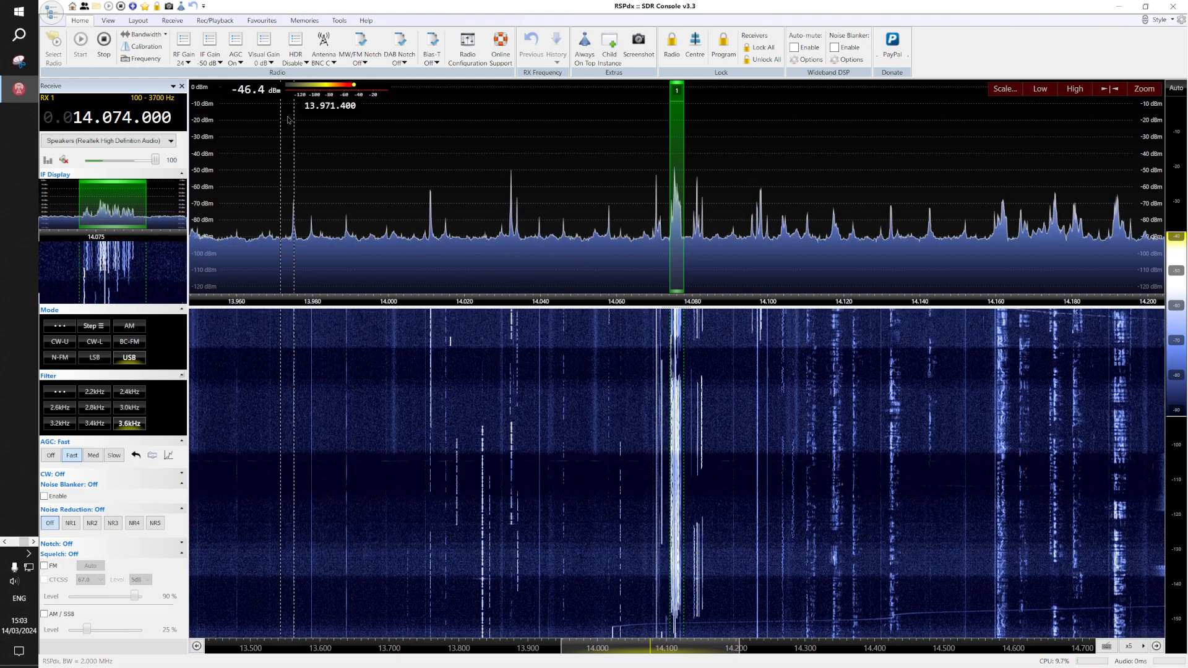
{"action": "left_click", "coordinate": [263, 21]}
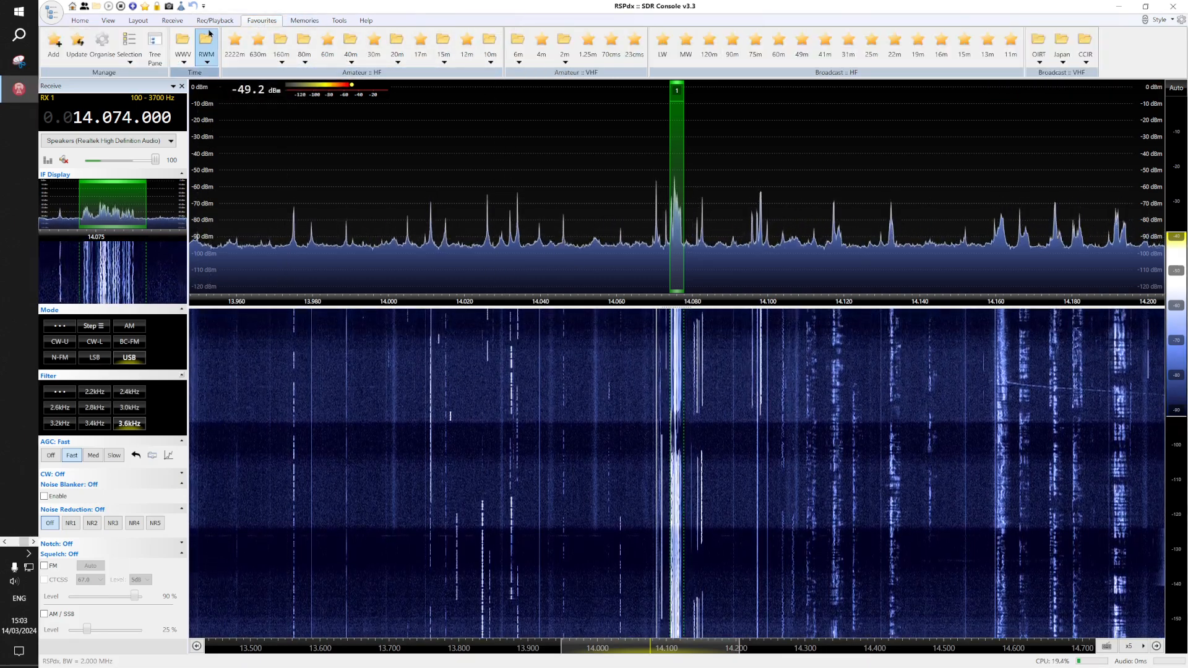
{"action": "left_click", "coordinate": [329, 41]}
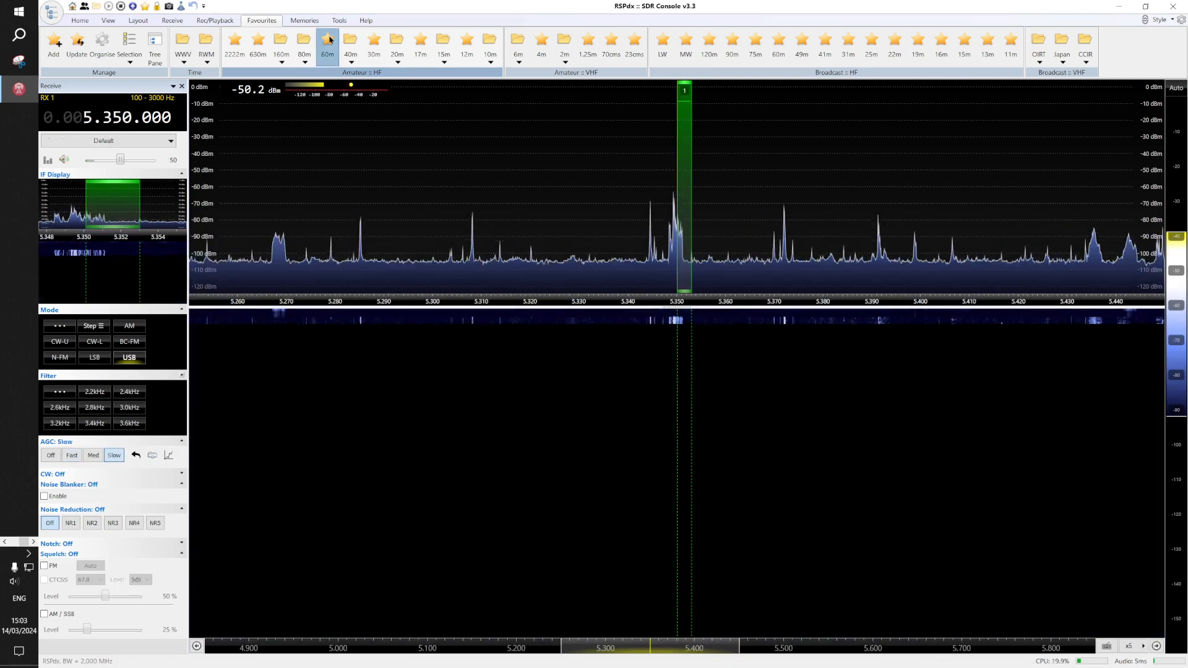
{"action": "left_click", "coordinate": [519, 41]}
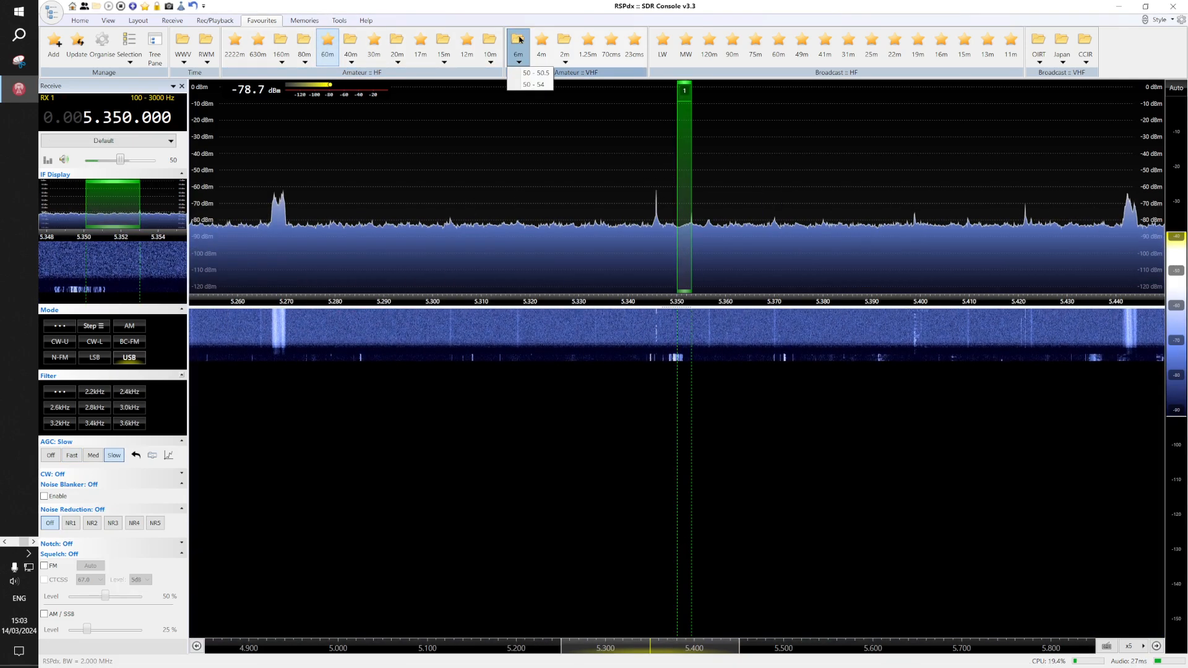
{"action": "left_click", "coordinate": [483, 40]}
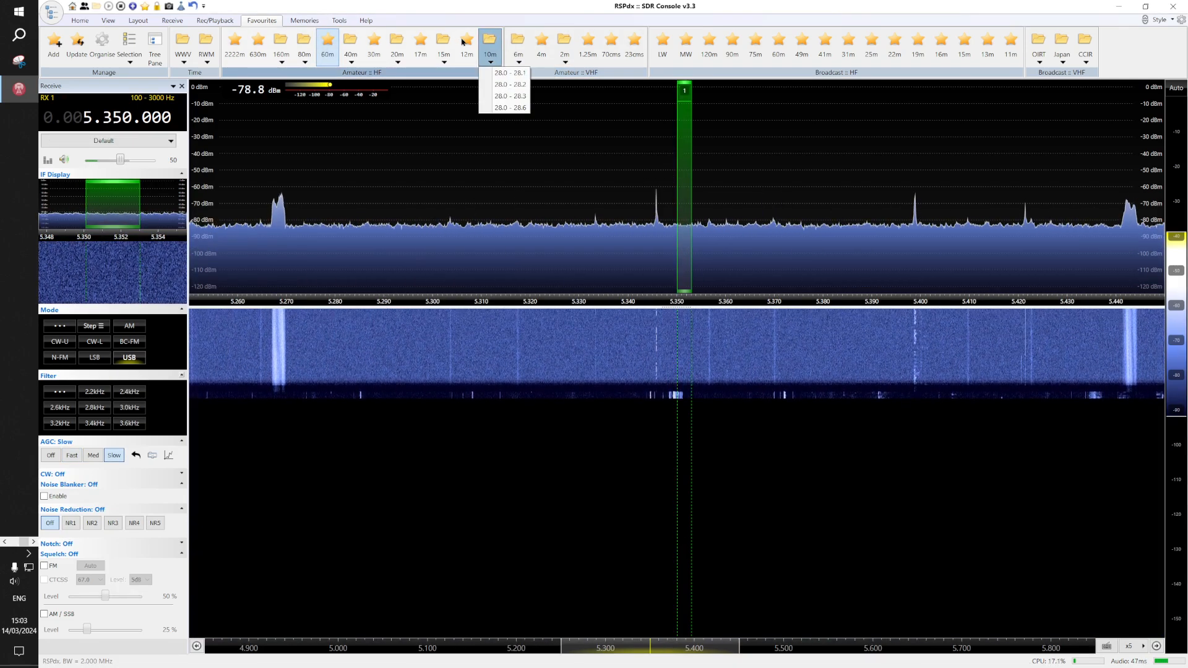
{"action": "left_click", "coordinate": [464, 40]}
{"action": "left_click", "coordinate": [465, 40]}
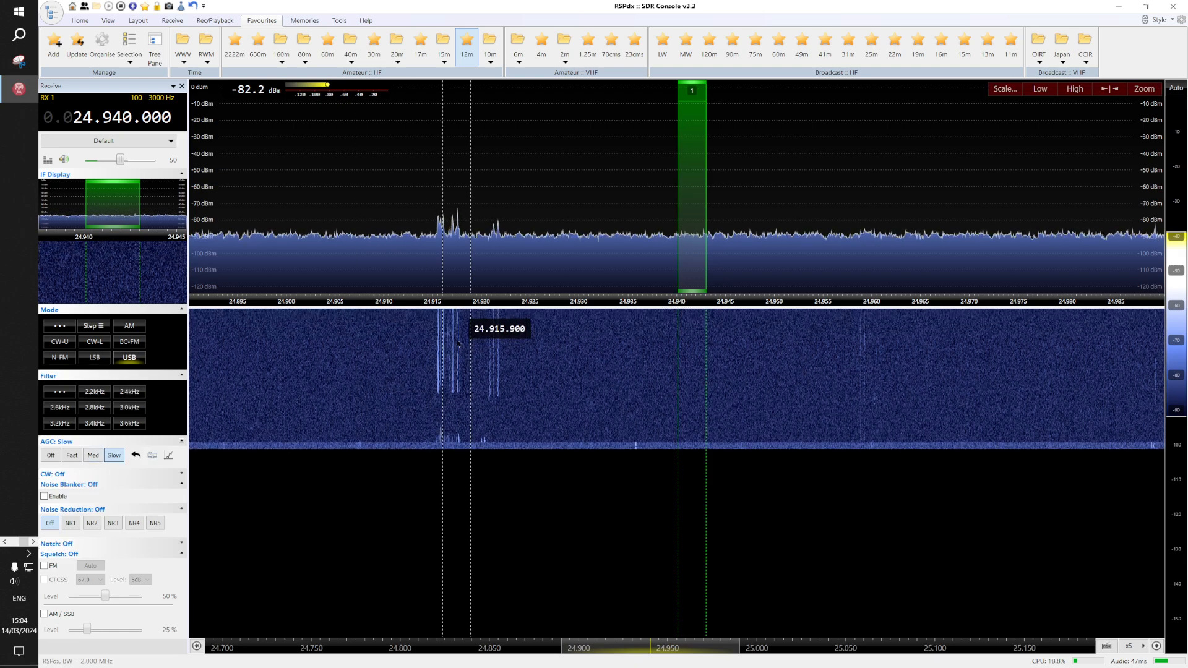
Recall the 14.074 MHz USB memory from bank 1 and raise the receiver volume to maximum.
{"action": "left_click", "coordinate": [305, 21]}
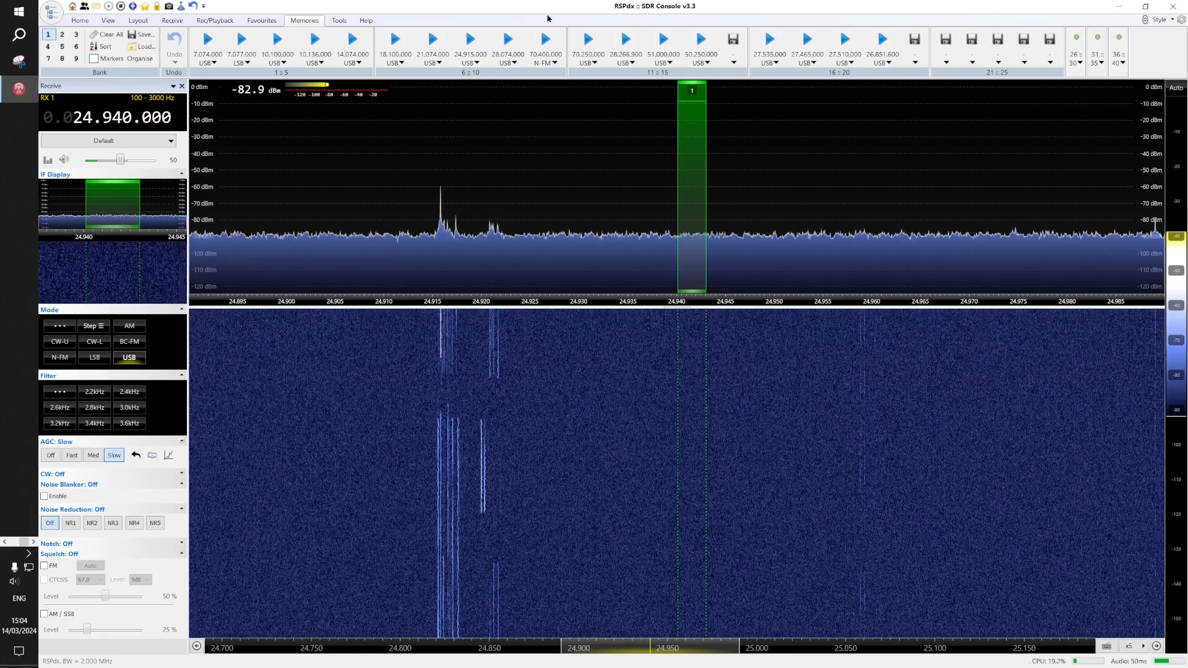
{"action": "left_click", "coordinate": [354, 42]}
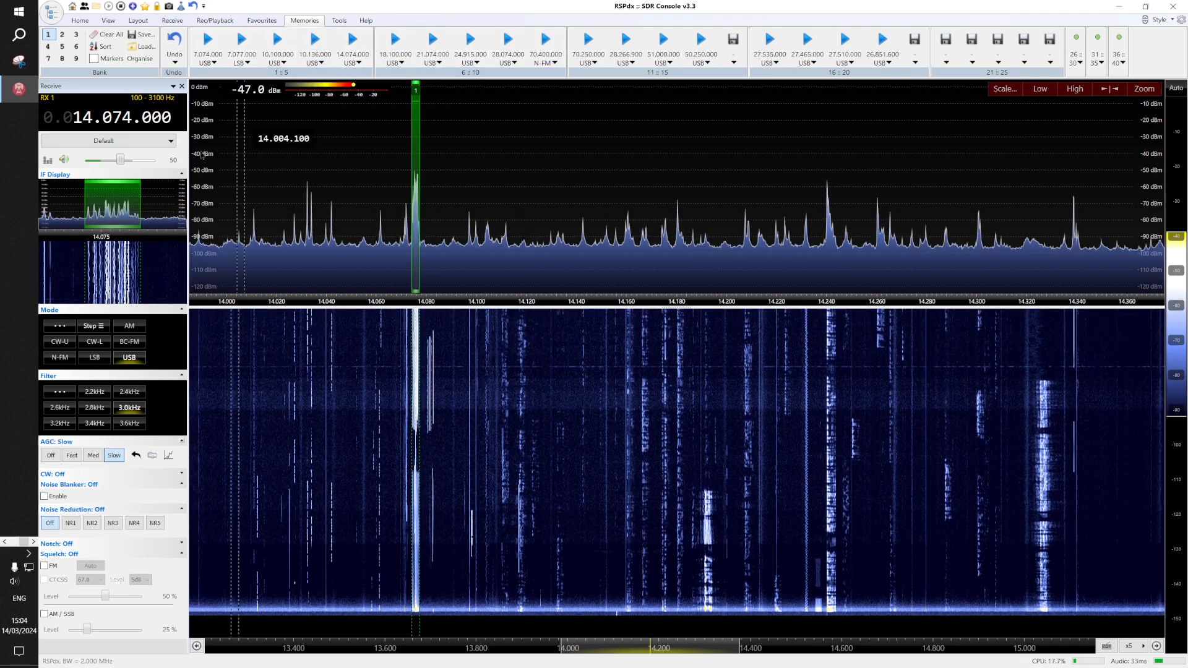
{"action": "left_click_drag", "start_coordinate": [123, 161], "coordinate": [160, 161]}
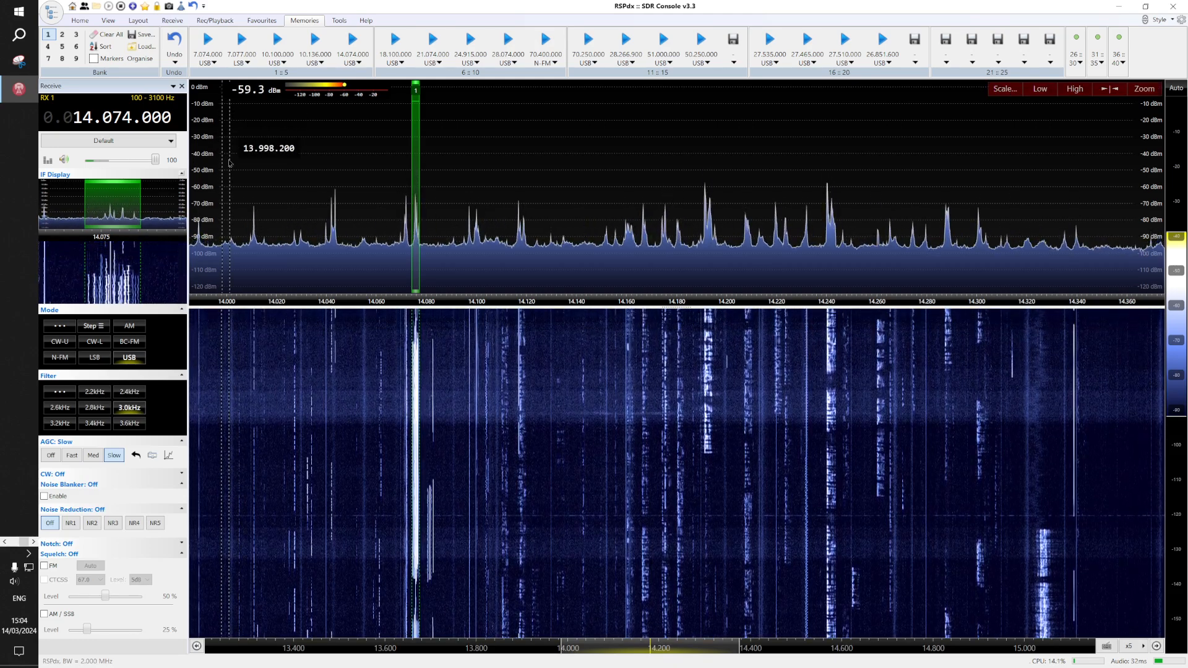
Recall the bank 1 USB memories for 10.136, 10.100, 18.100 and 28.074 MHz one after another.
{"action": "left_click", "coordinate": [321, 45]}
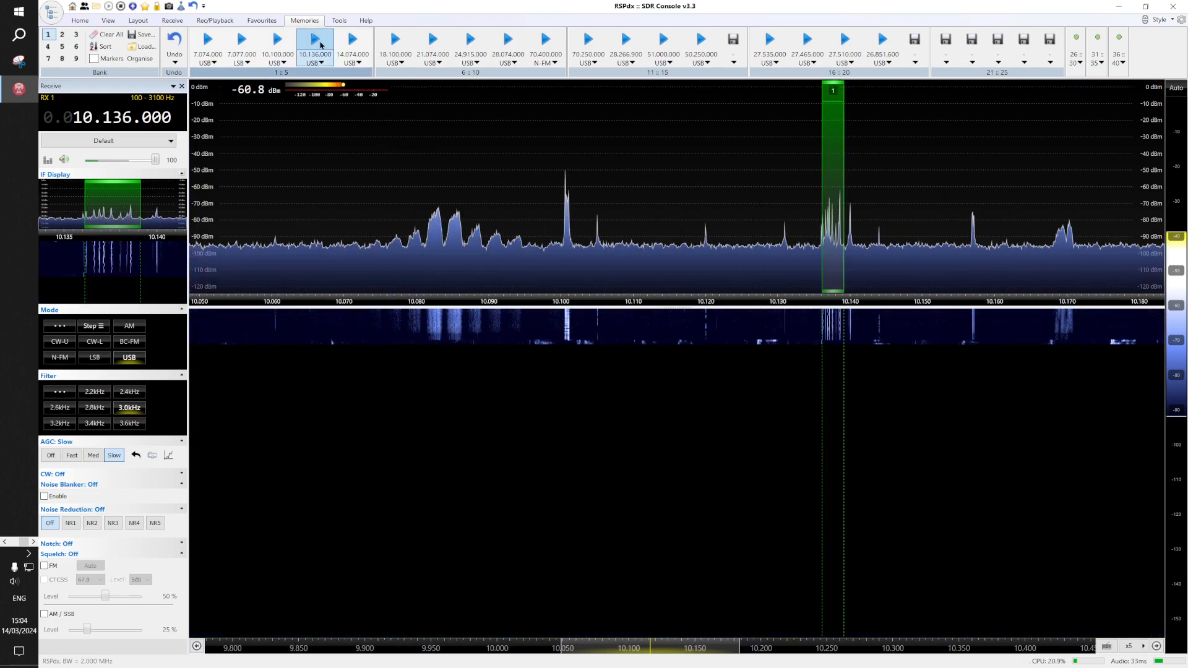
{"action": "left_click", "coordinate": [277, 44]}
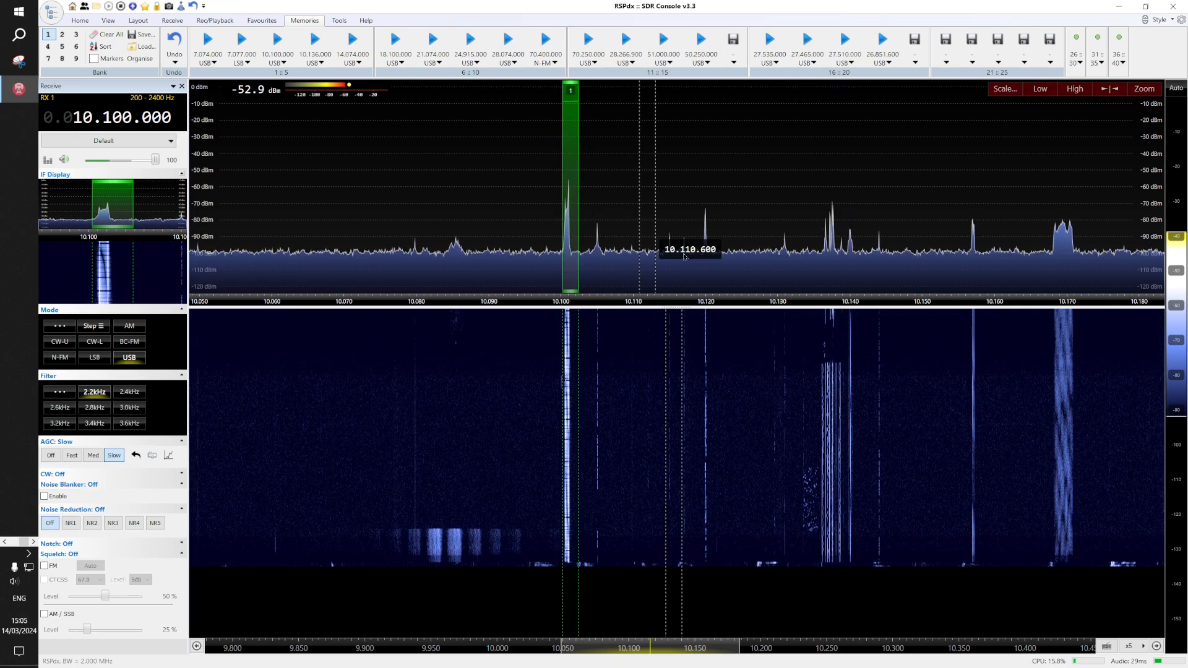
{"action": "left_click", "coordinate": [397, 40]}
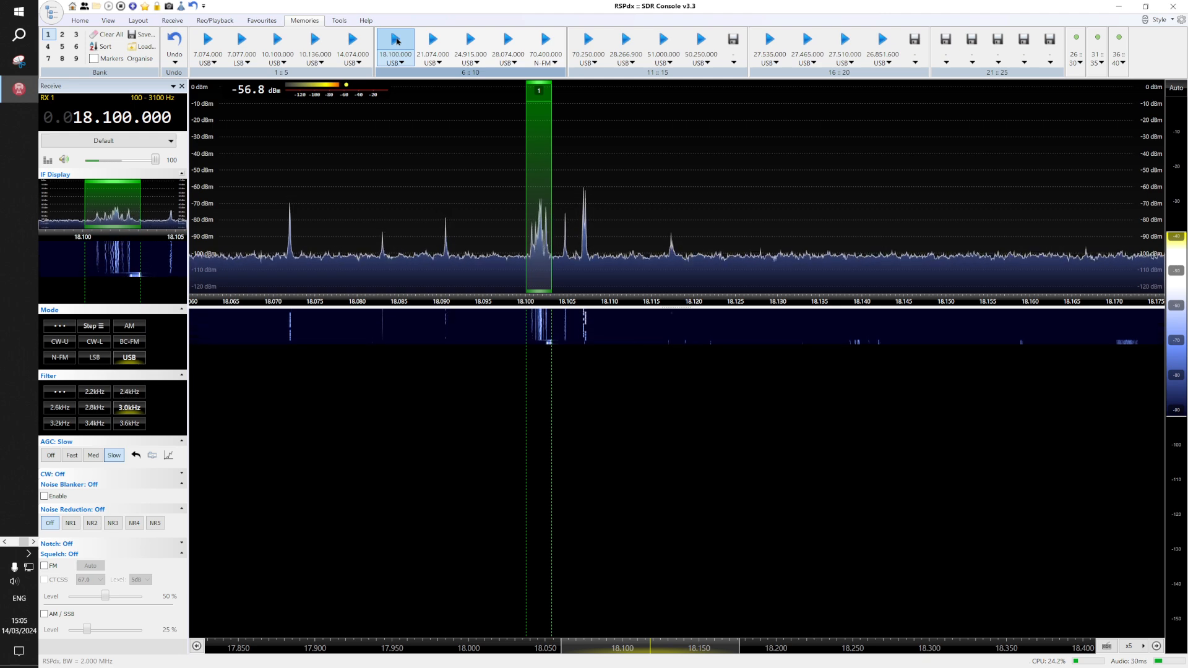
{"action": "left_click", "coordinate": [505, 43]}
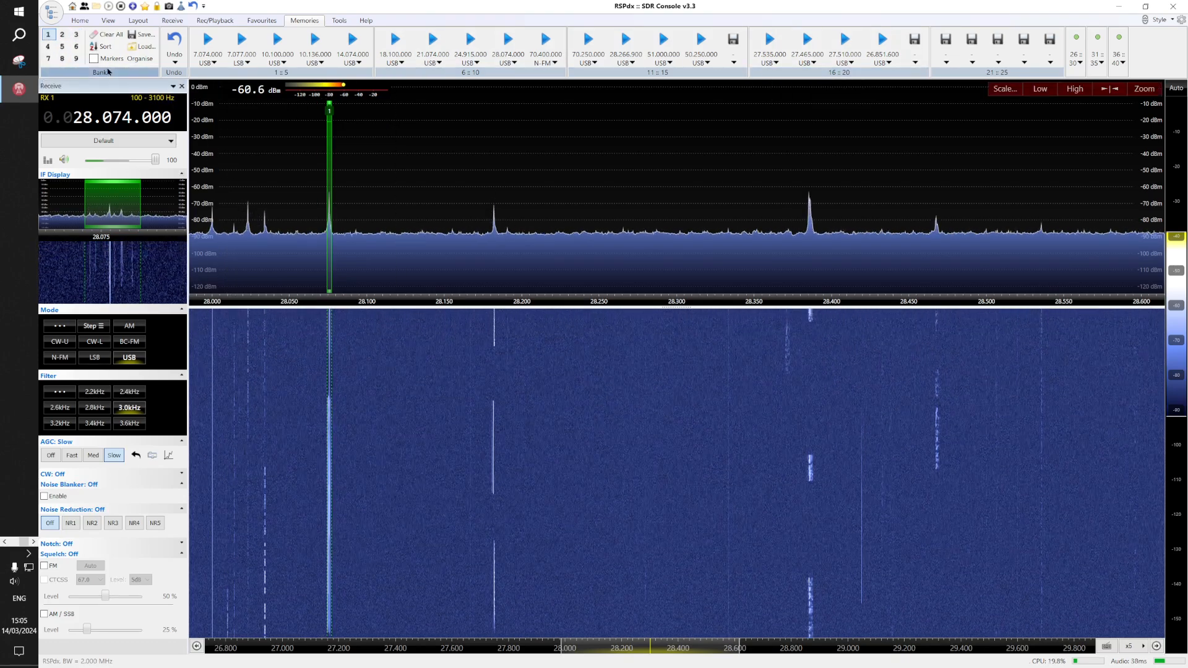
Recall the 77 kHz USB memory from bank 2 and switch the radio's antenna input to SMA B.
{"action": "left_click", "coordinate": [63, 37]}
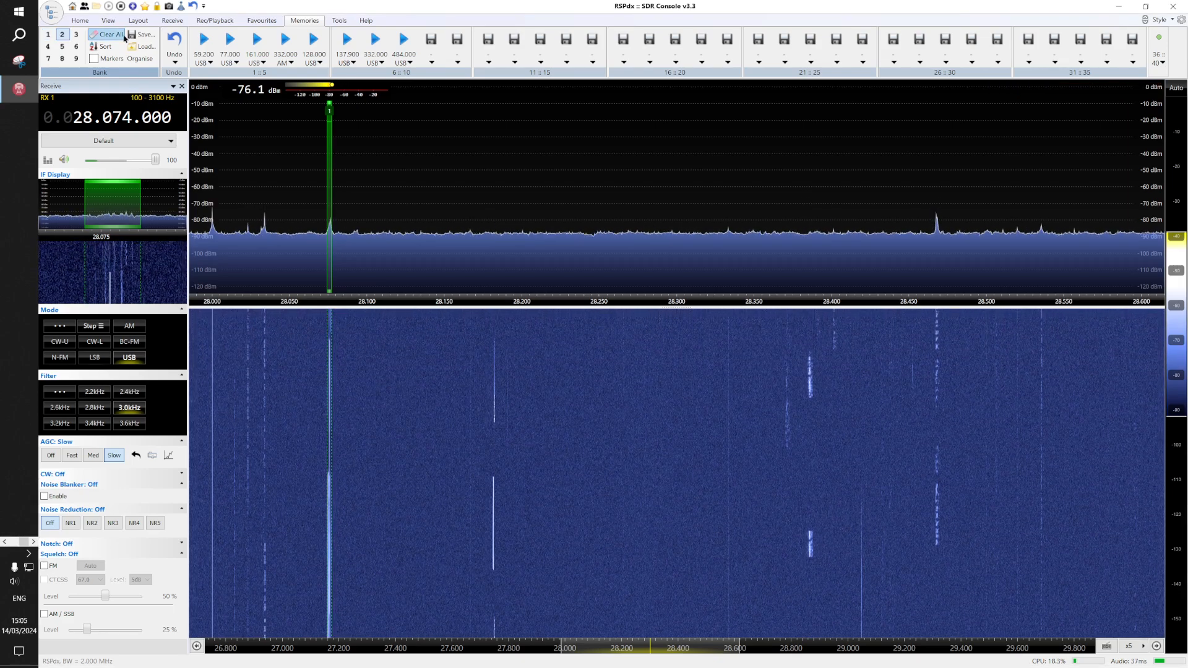
{"action": "left_click", "coordinate": [230, 38]}
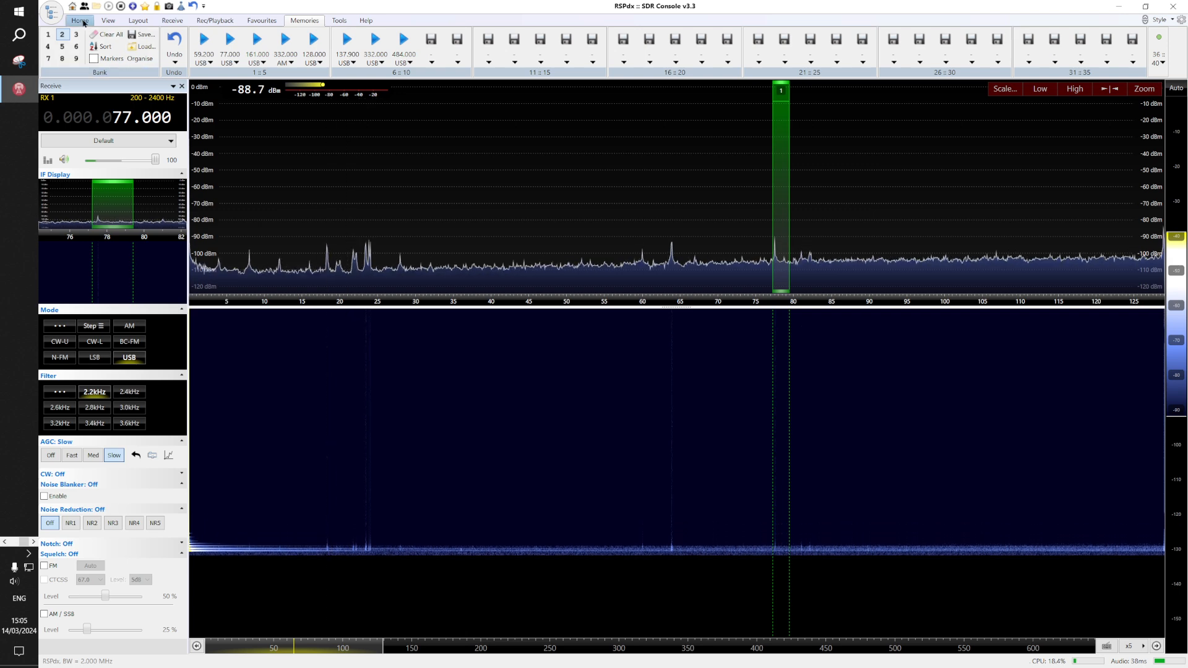
{"action": "left_click", "coordinate": [80, 20]}
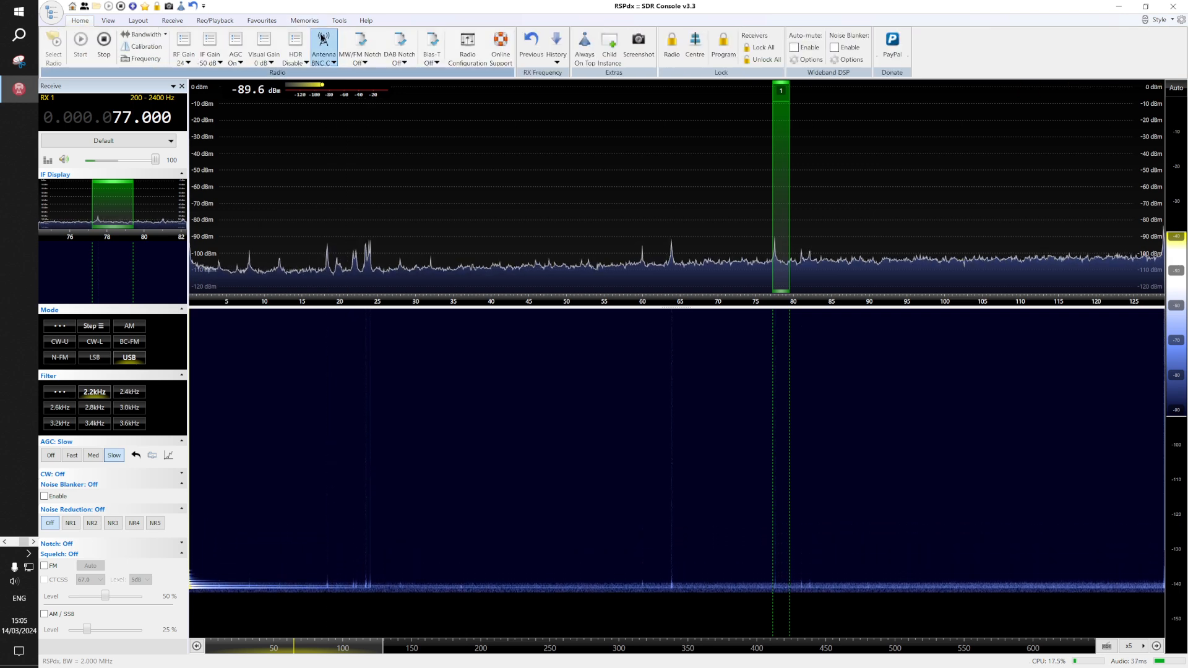
{"action": "left_click", "coordinate": [324, 41]}
{"action": "left_click", "coordinate": [336, 73]}
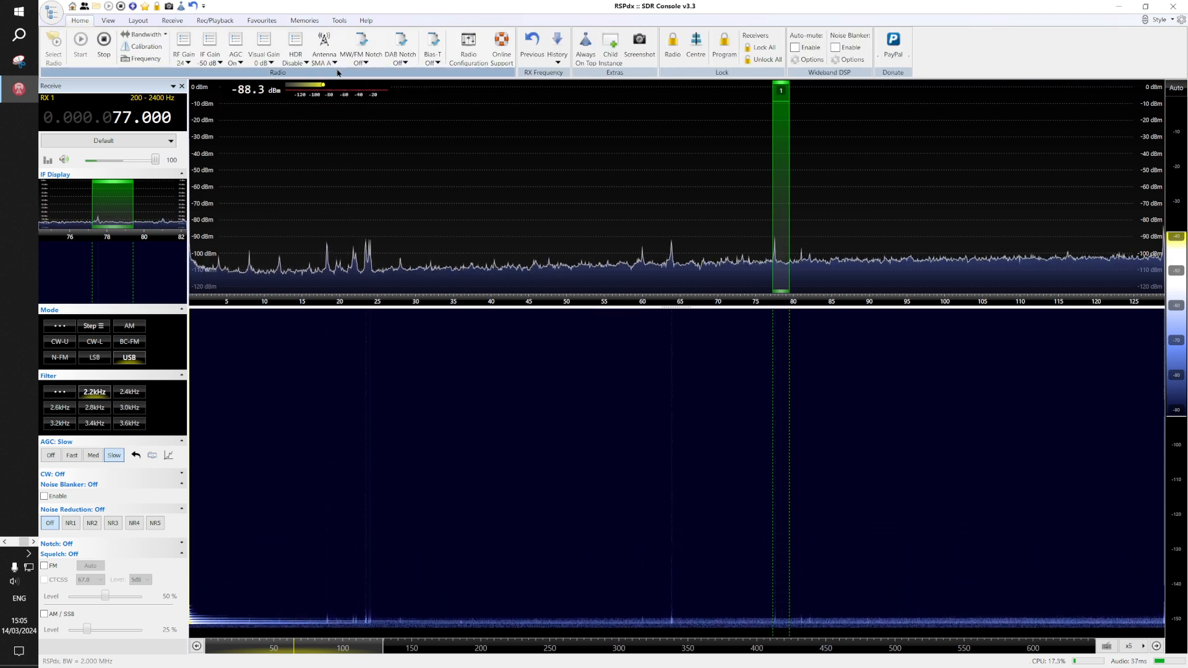
{"action": "left_click", "coordinate": [328, 41]}
{"action": "left_click", "coordinate": [334, 86]}
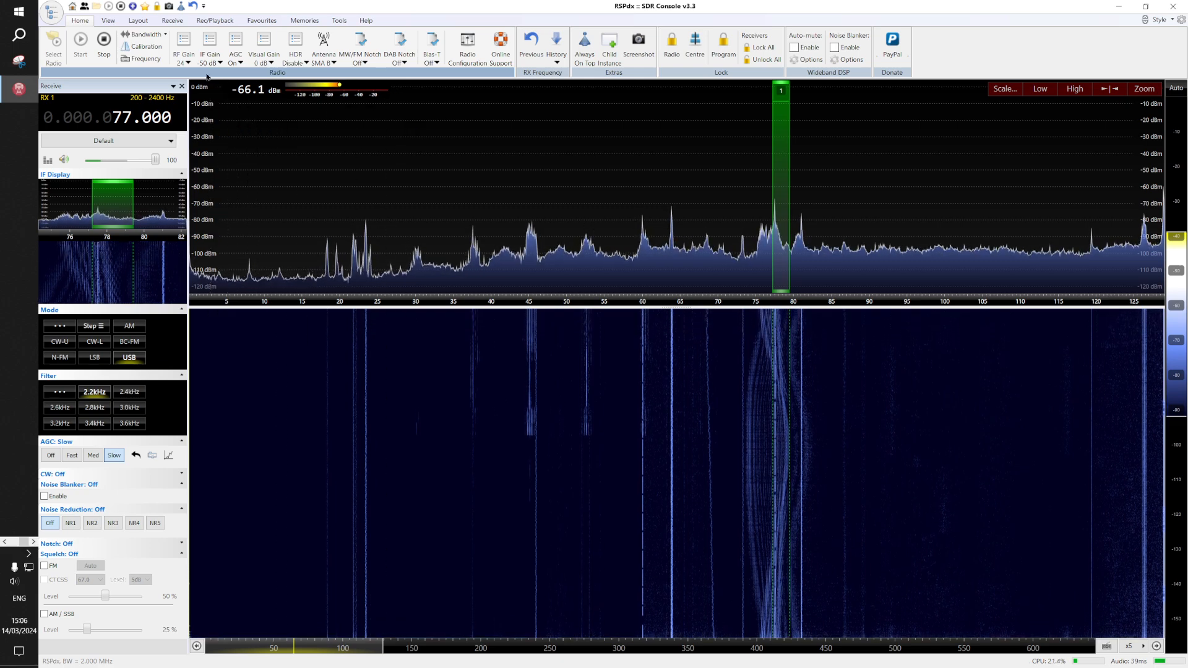
Recall the bank 2 memories for 161 kHz USB, 332 kHz AM and 128 kHz USB one after another.
{"action": "left_click", "coordinate": [311, 21]}
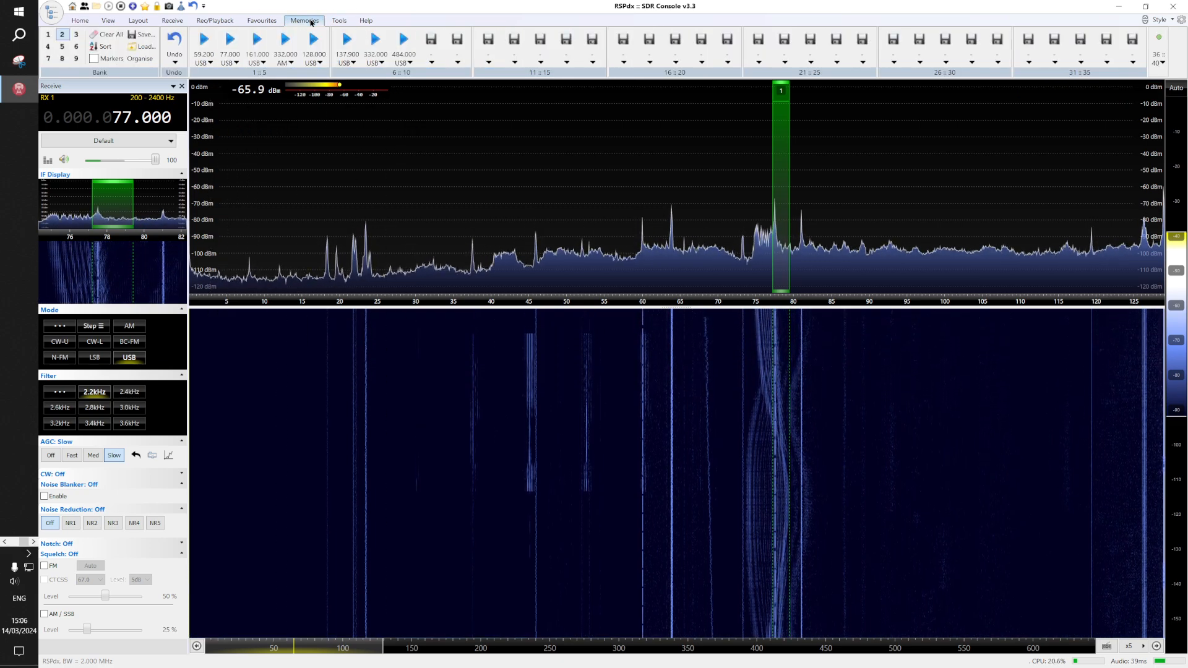
{"action": "left_click", "coordinate": [253, 40]}
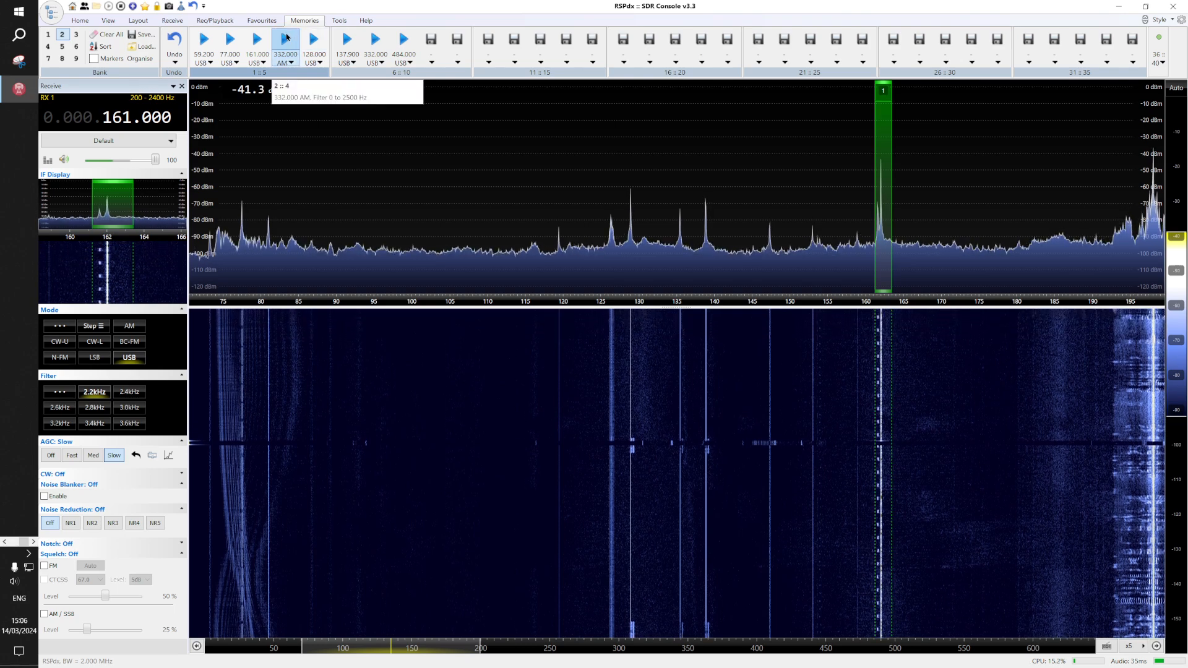
{"action": "left_click", "coordinate": [286, 37]}
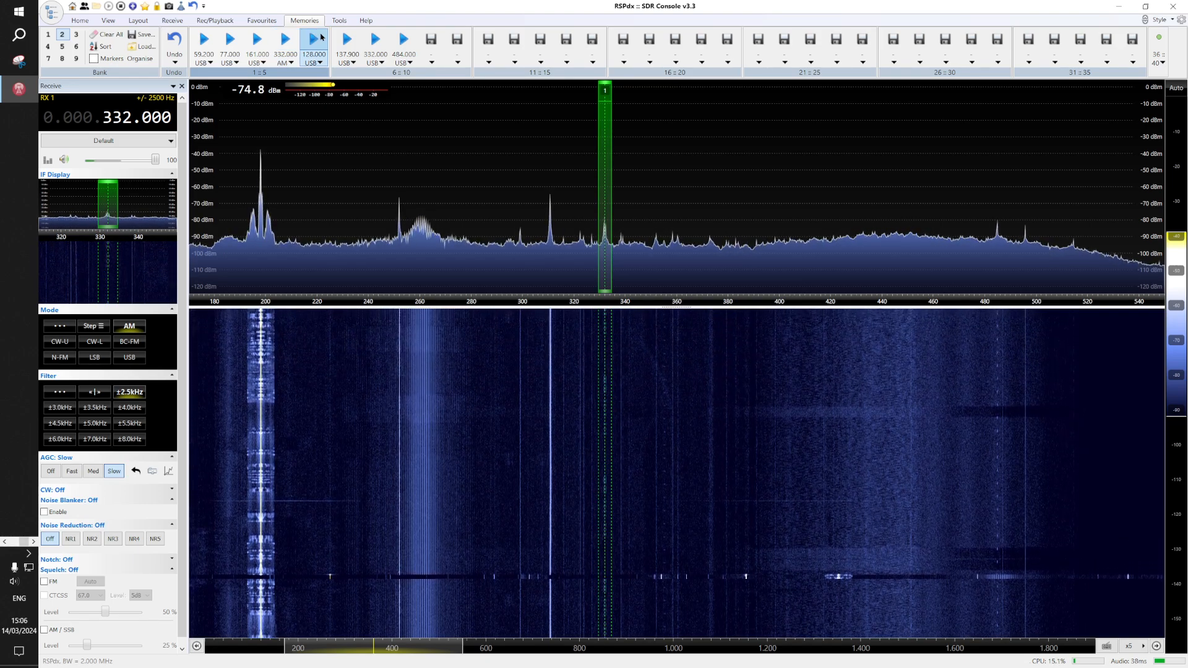
{"action": "left_click", "coordinate": [313, 40]}
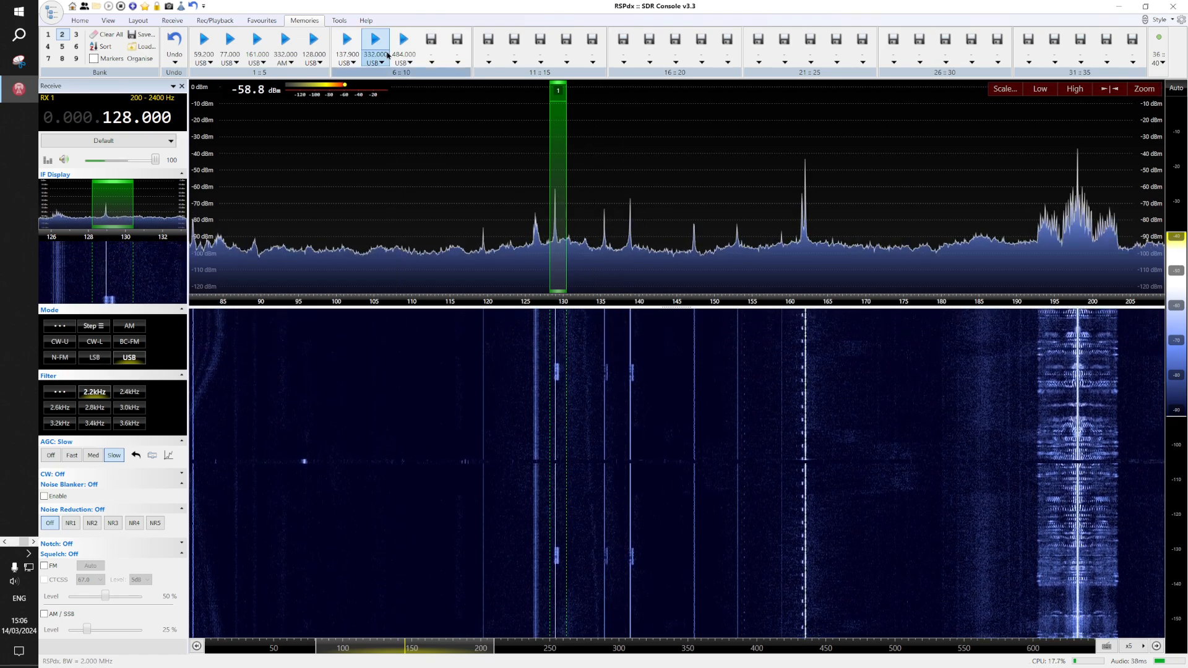
Recall the 135.367.500 MHz AM memory from bank 3 and switch the radio's antenna input to SMA A.
{"action": "left_click", "coordinate": [76, 35]}
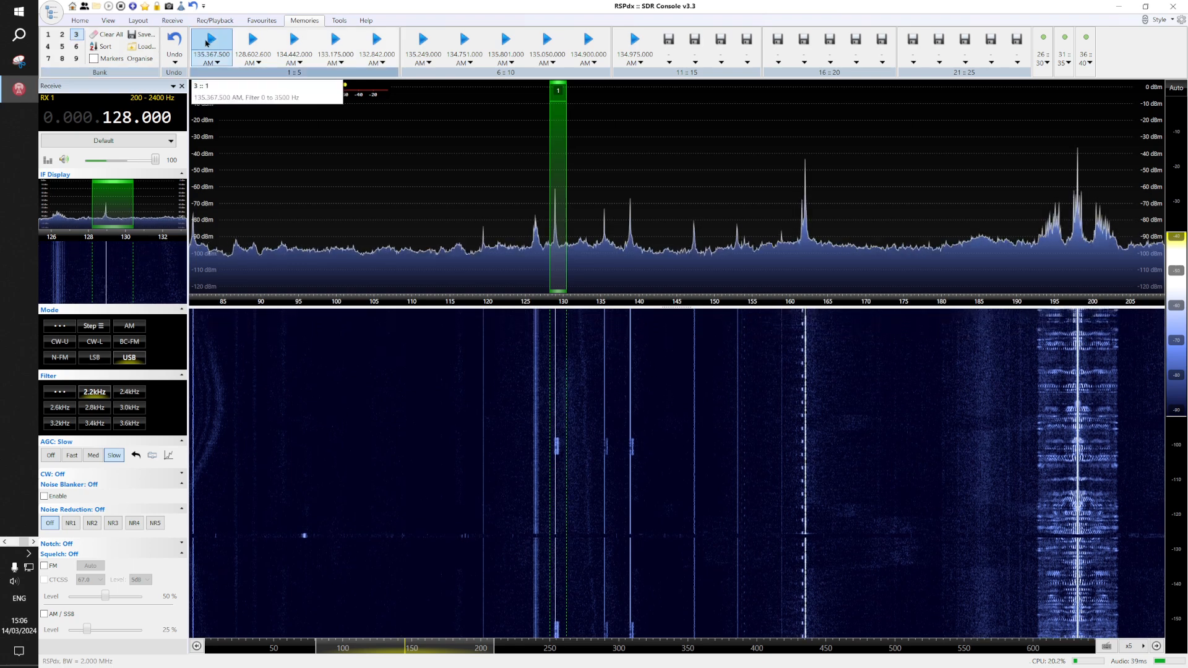
{"action": "left_click", "coordinate": [208, 41]}
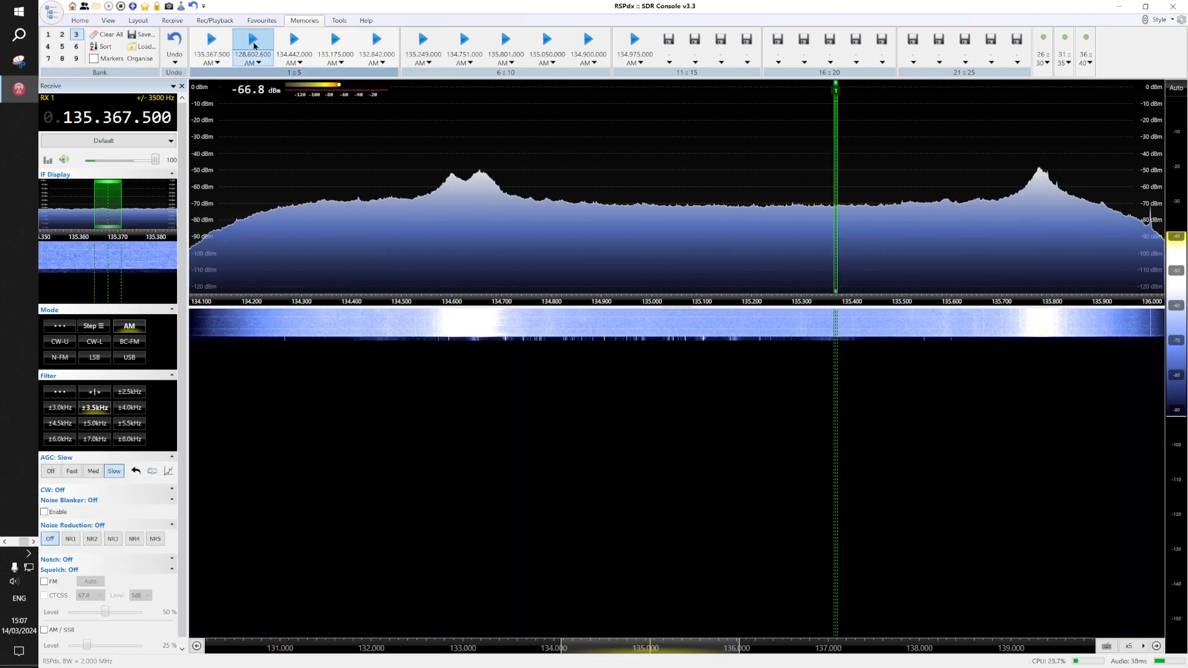
{"action": "left_click", "coordinate": [87, 22]}
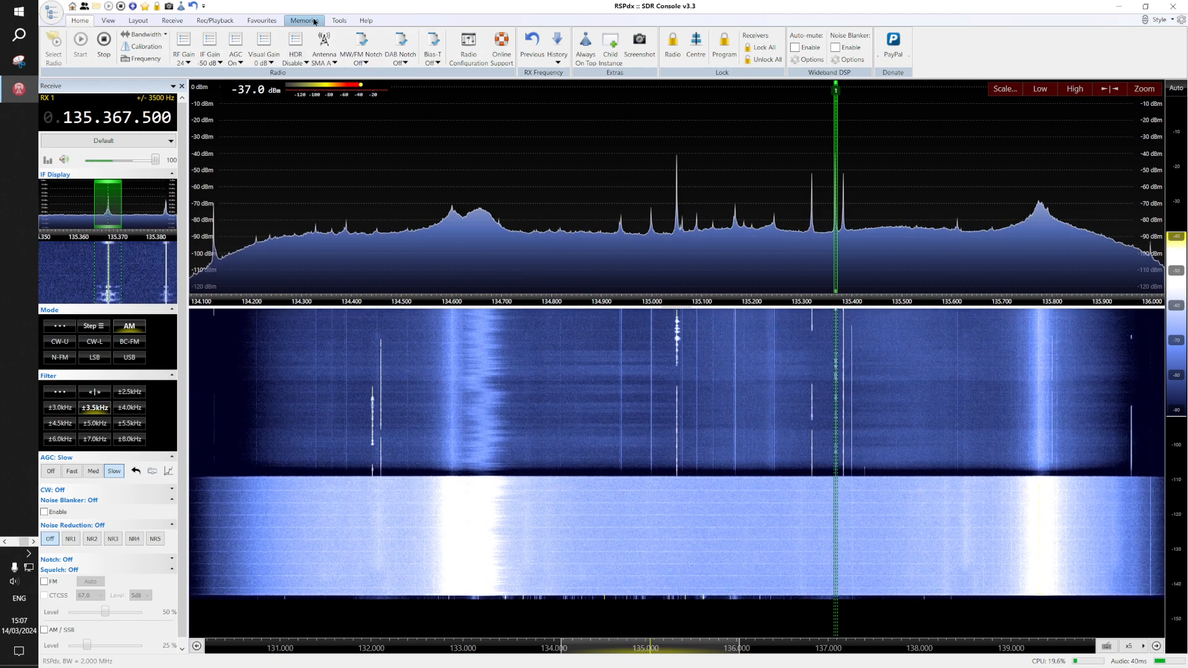
Recall the 128.602.600 MHz AM memory from bank 3 and the 145.425 MHz N-FM memory from bank 5.
{"action": "left_click", "coordinate": [272, 25]}
{"action": "left_click", "coordinate": [304, 21]}
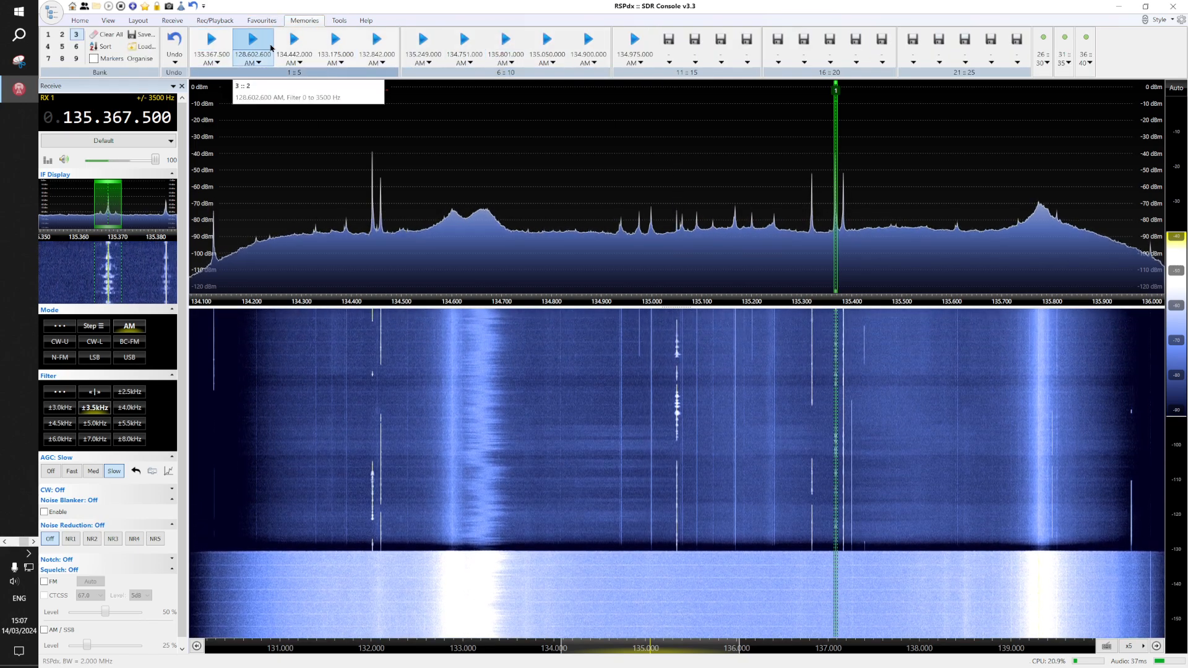
{"action": "left_click", "coordinate": [256, 48]}
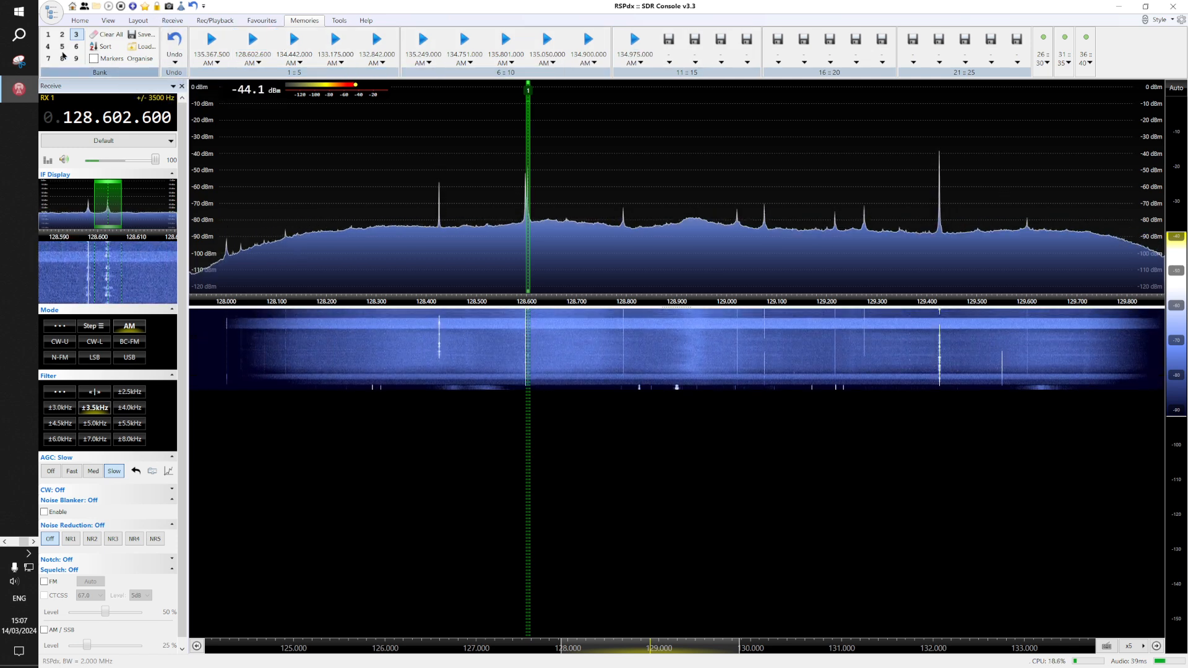
{"action": "left_click", "coordinate": [49, 47]}
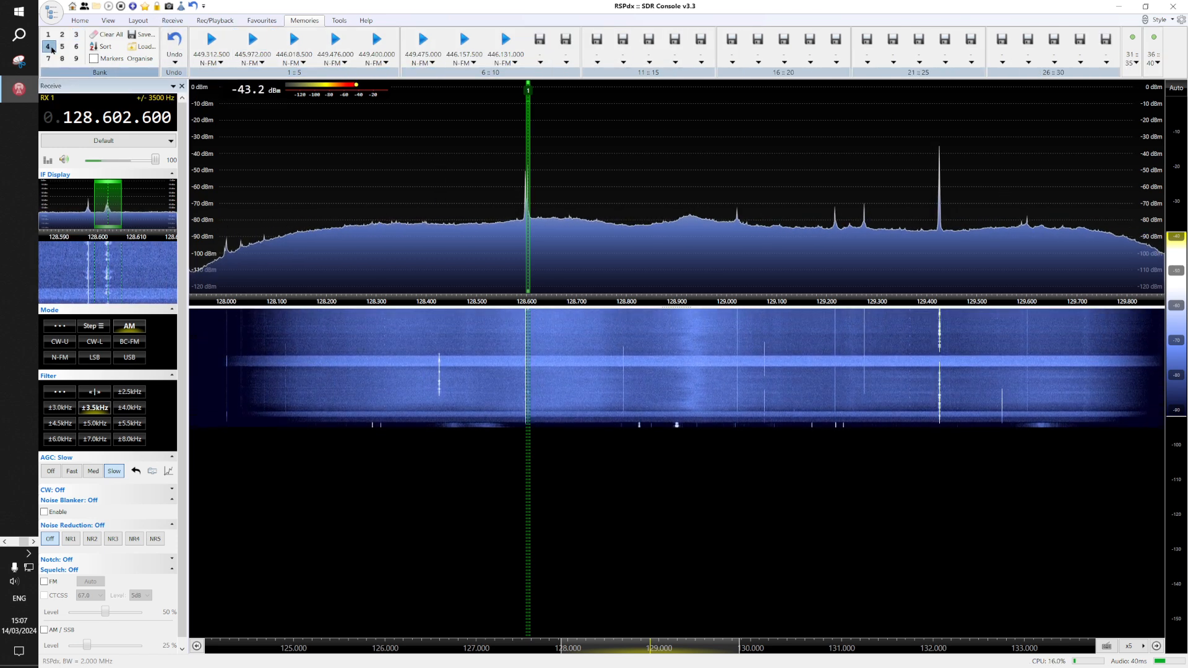
{"action": "left_click", "coordinate": [63, 48]}
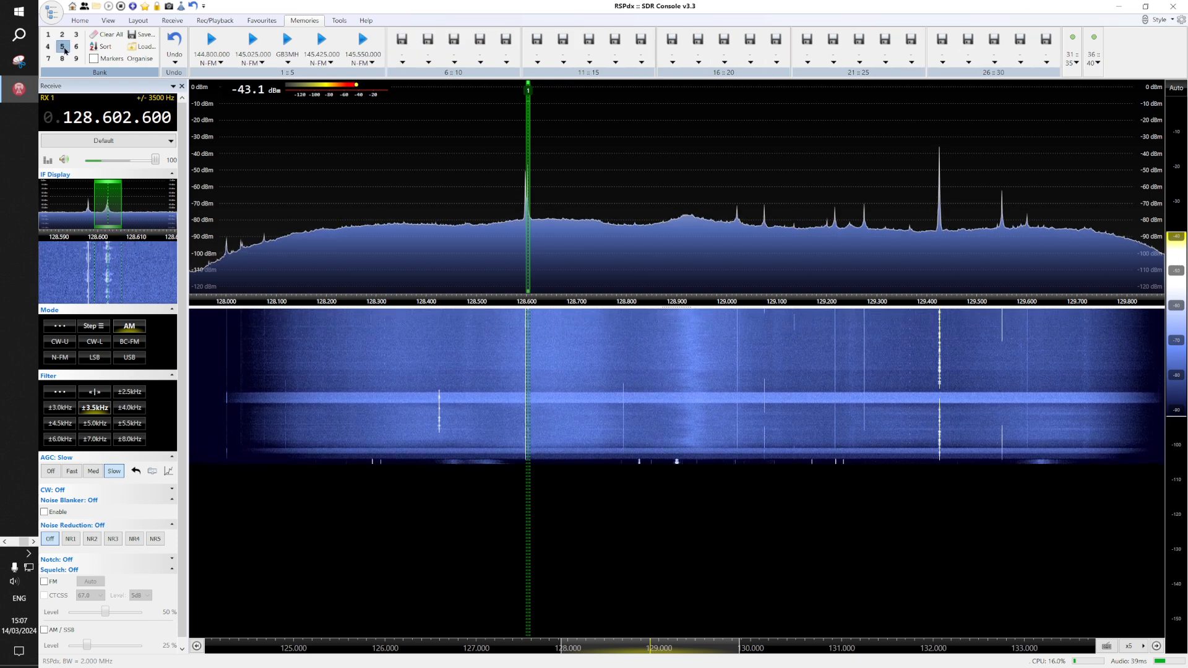
{"action": "left_click", "coordinate": [306, 43]}
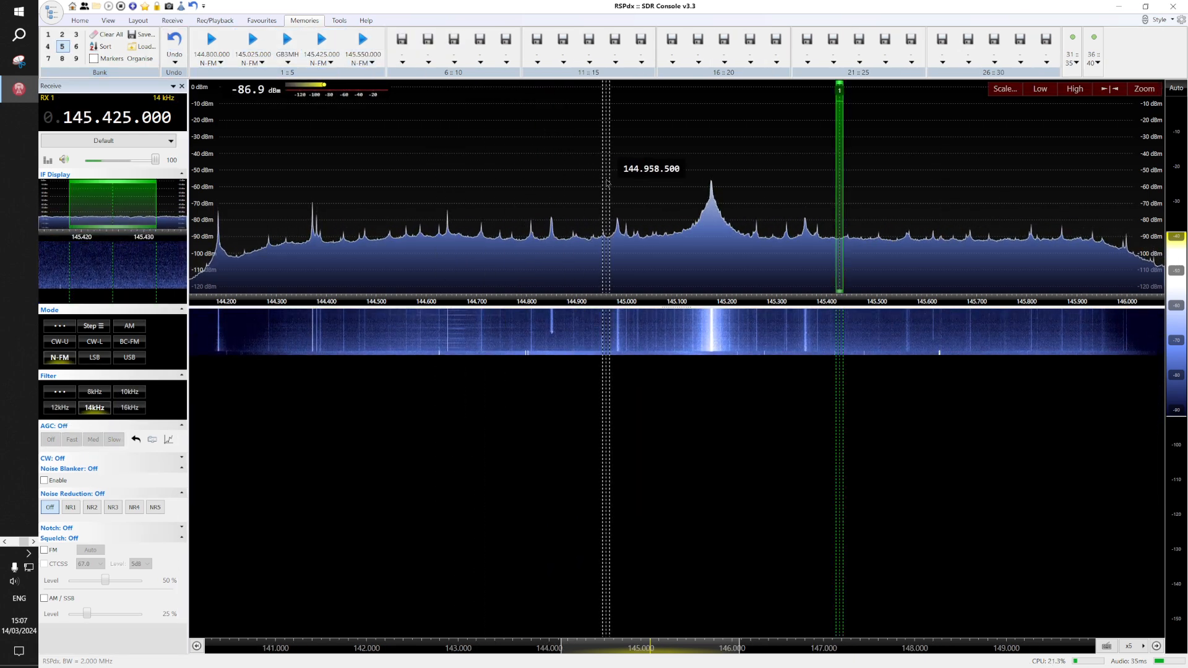
Tune to the strong signal at 145.169.500 MHz and store it in the first empty slot of bank 5.
{"action": "left_click", "coordinate": [712, 192]}
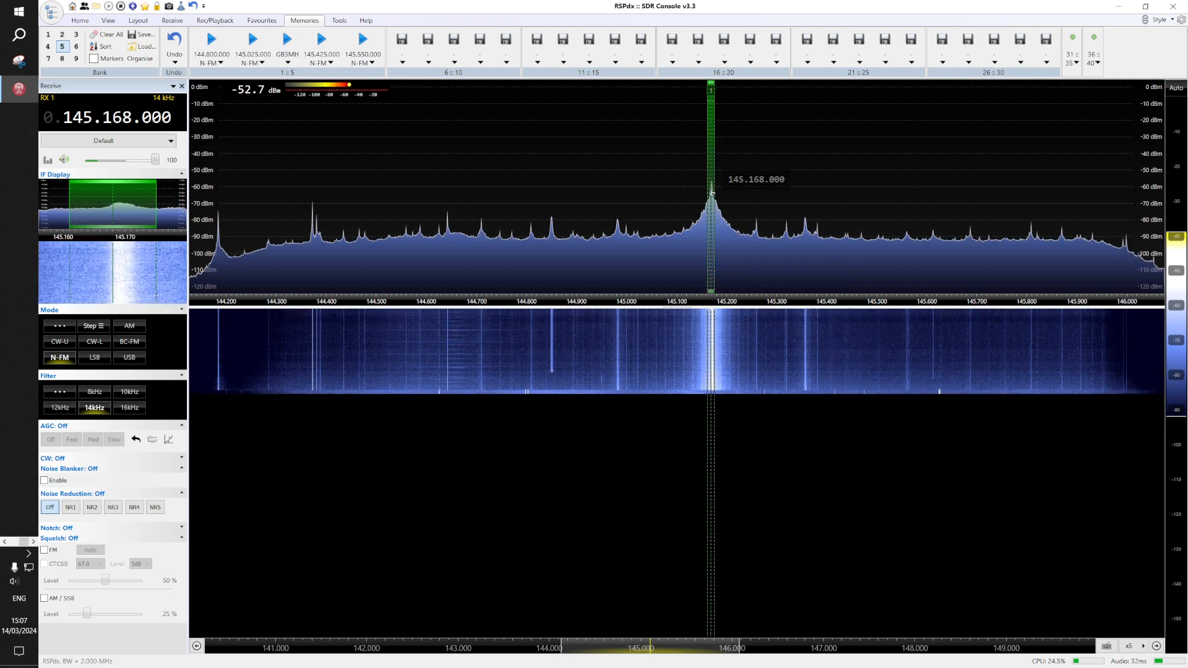
{"action": "left_click_drag", "start_coordinate": [116, 261], "coordinate": [107, 258]}
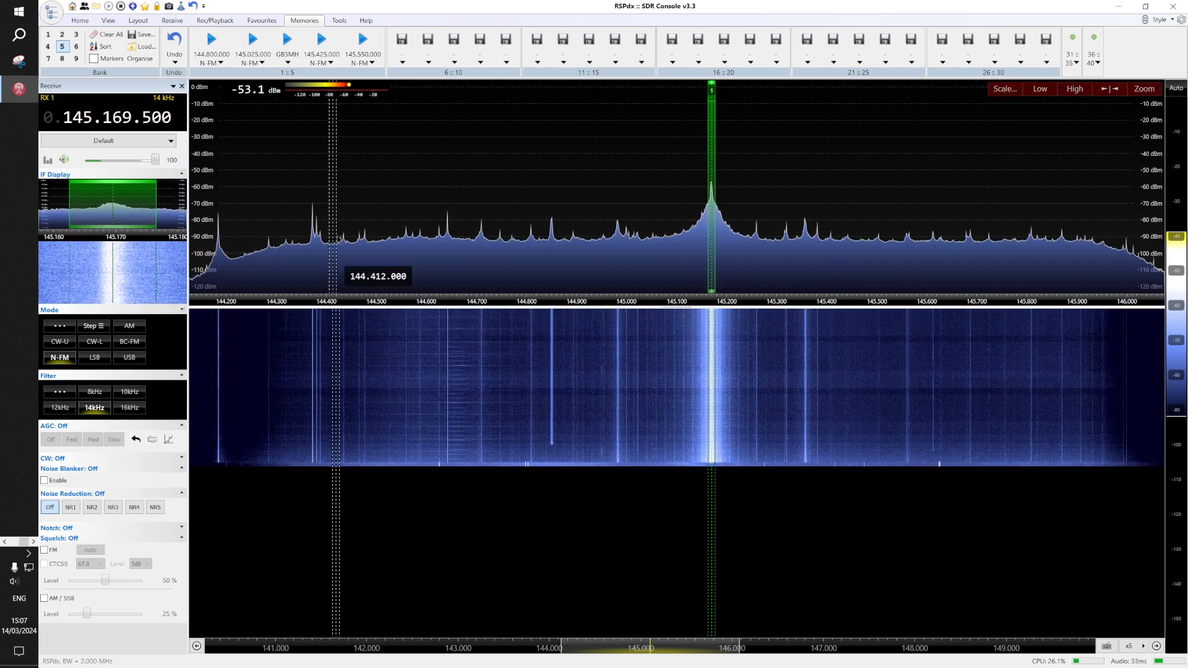
{"action": "left_click", "coordinate": [403, 40]}
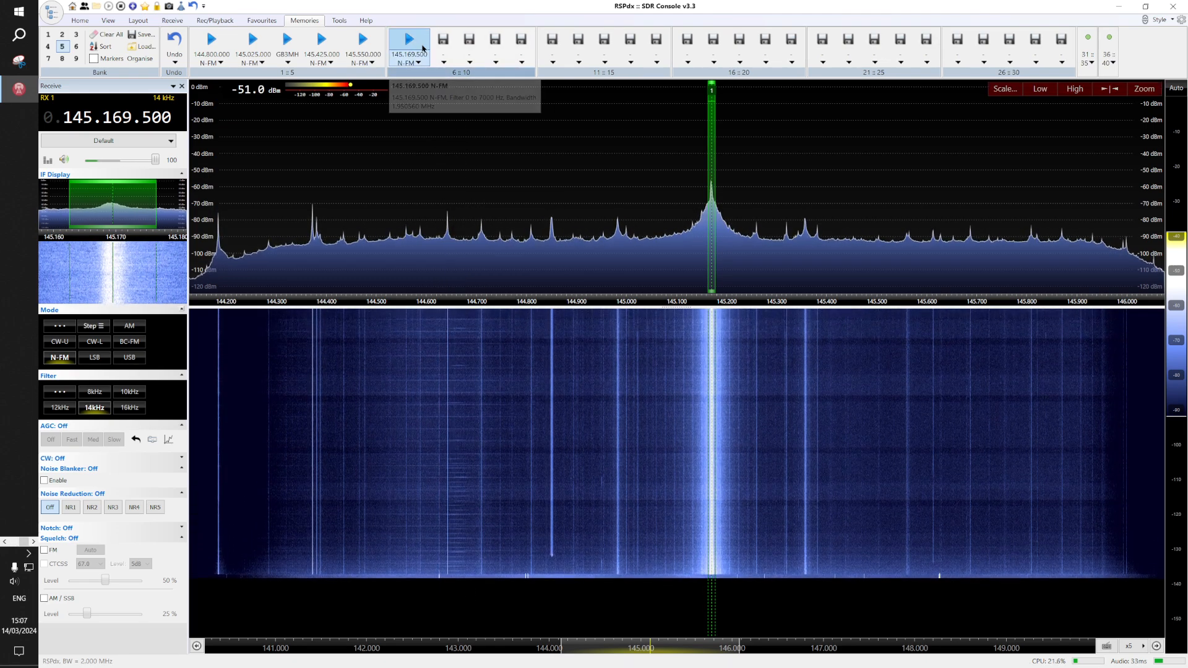
Clear the stored 145.169.500 MHz N-FM memory from bank 5.
{"action": "left_click", "coordinate": [418, 62]}
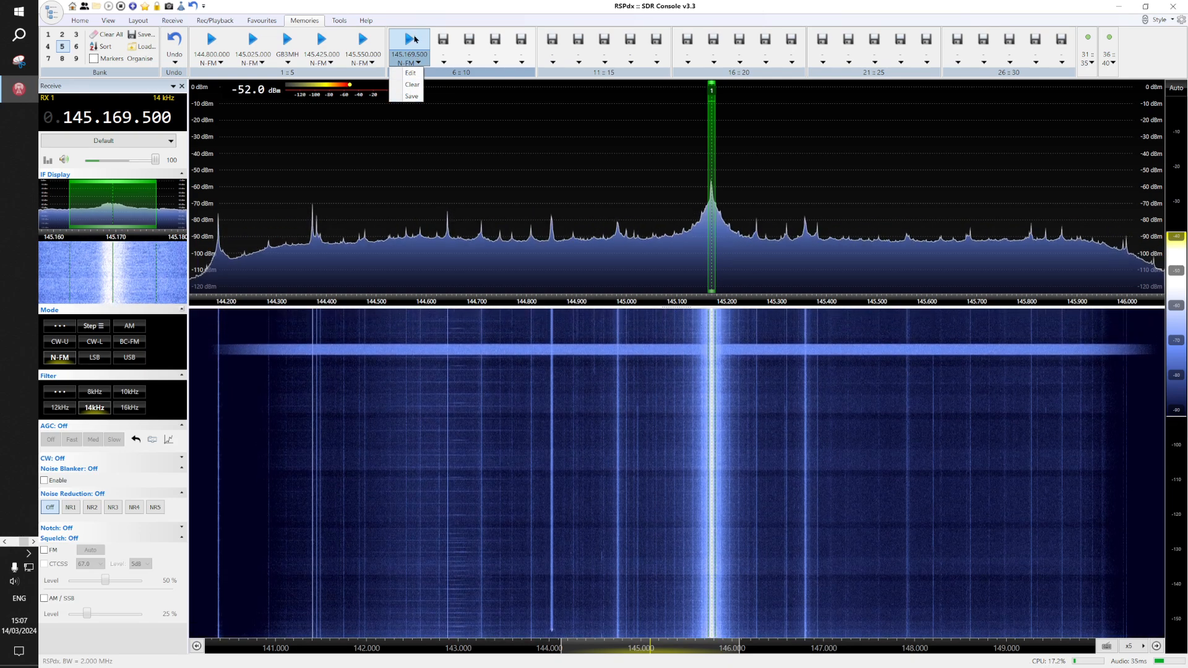
{"action": "left_click", "coordinate": [412, 84]}
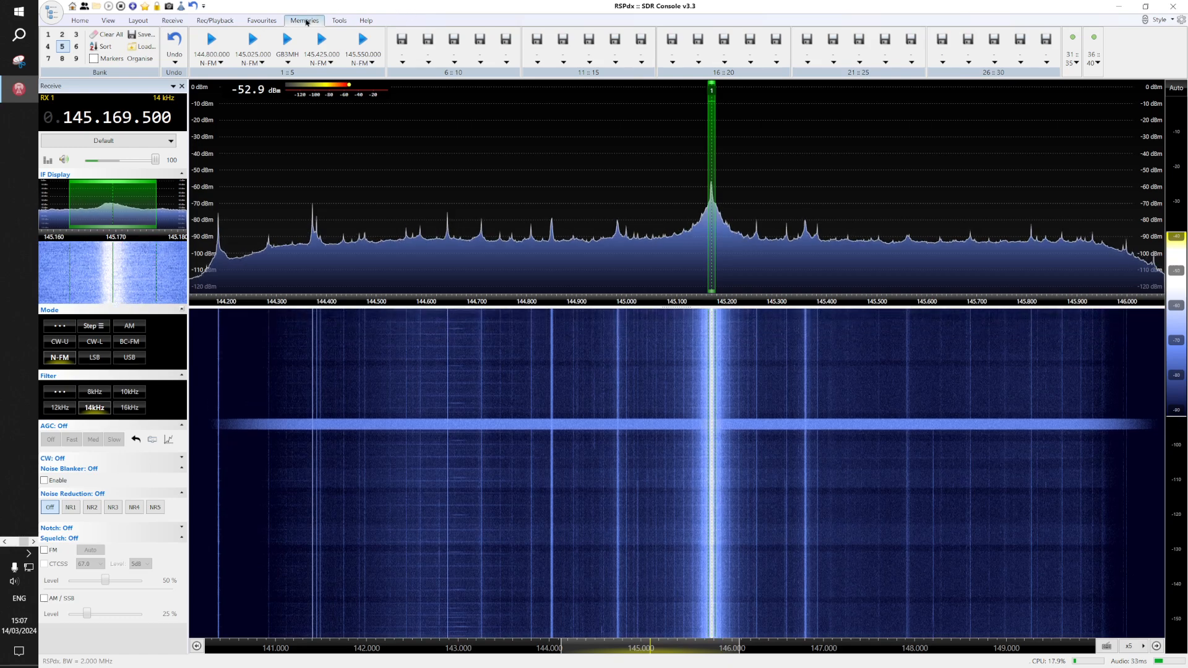
Recall the GB3BR memory from bank 6 and the 446.006.250 MHz N-FM memory from bank 7.
{"action": "left_click", "coordinate": [76, 46]}
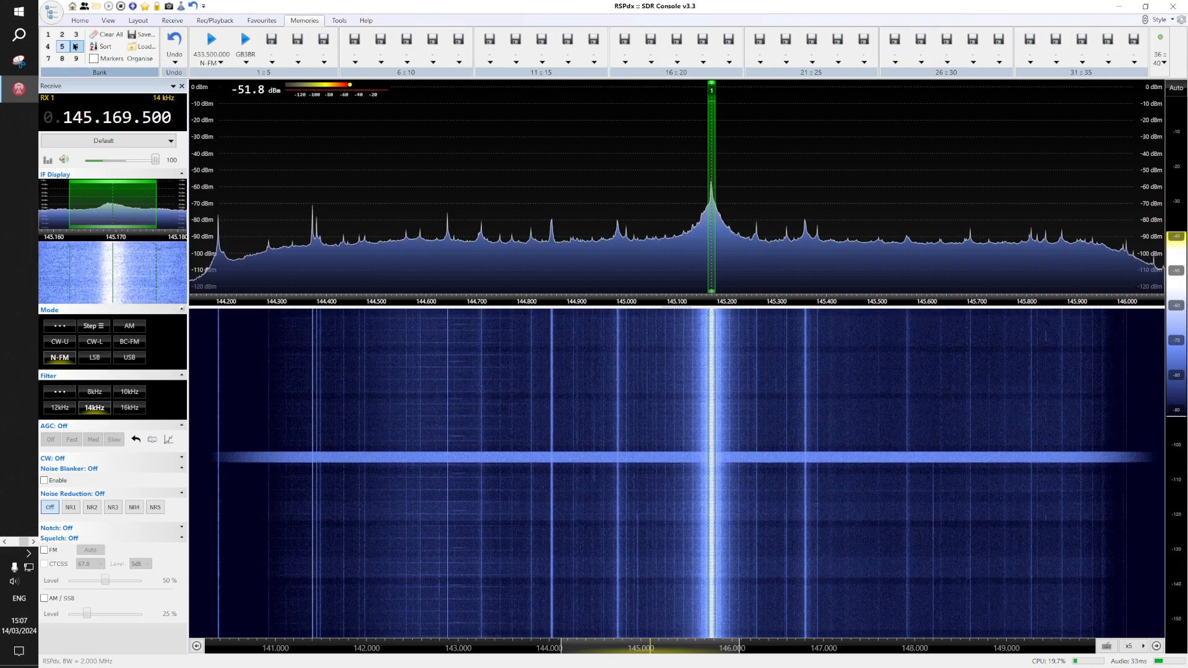
{"action": "left_click", "coordinate": [247, 40]}
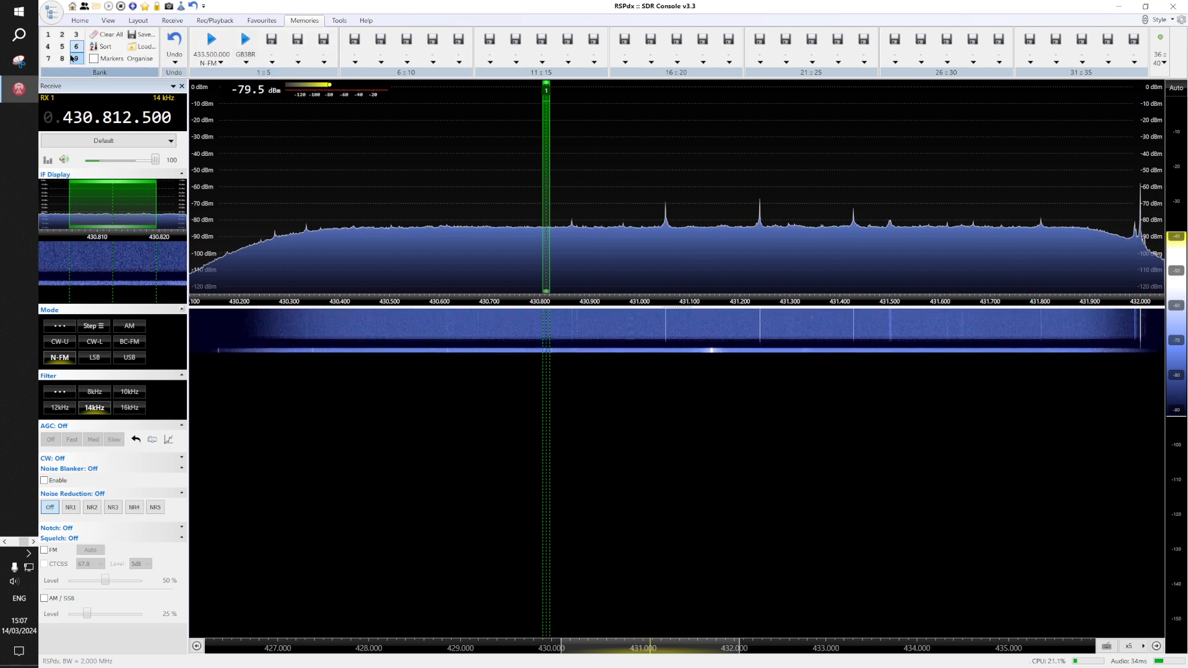
{"action": "left_click", "coordinate": [47, 58]}
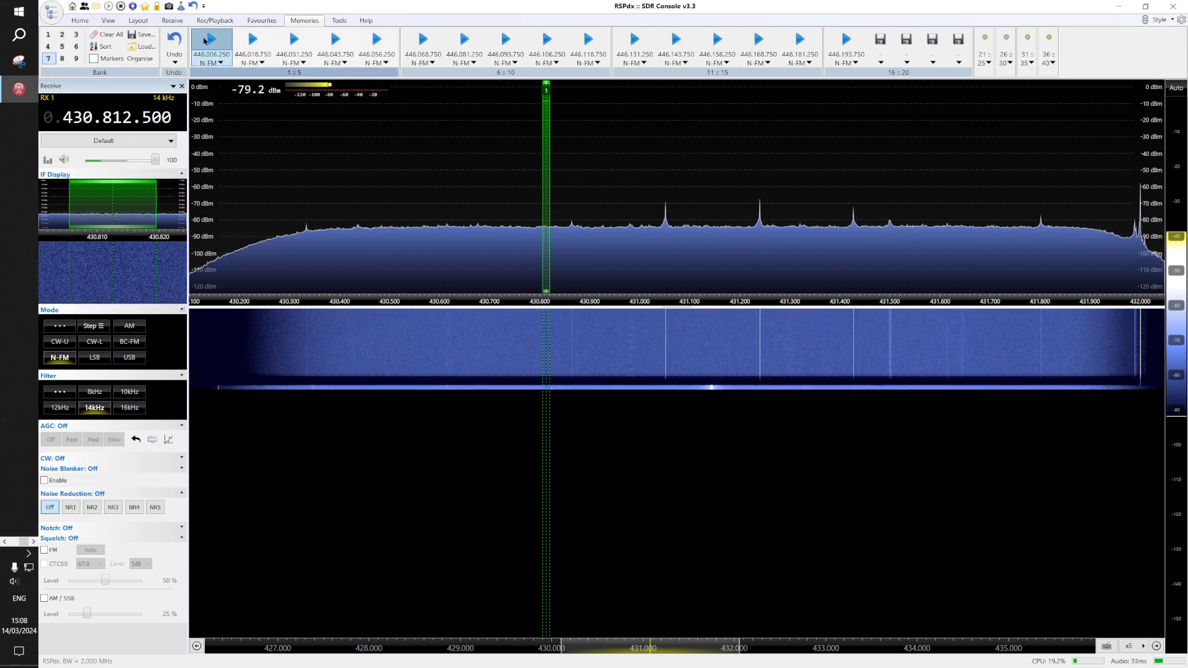
{"action": "left_click", "coordinate": [205, 41]}
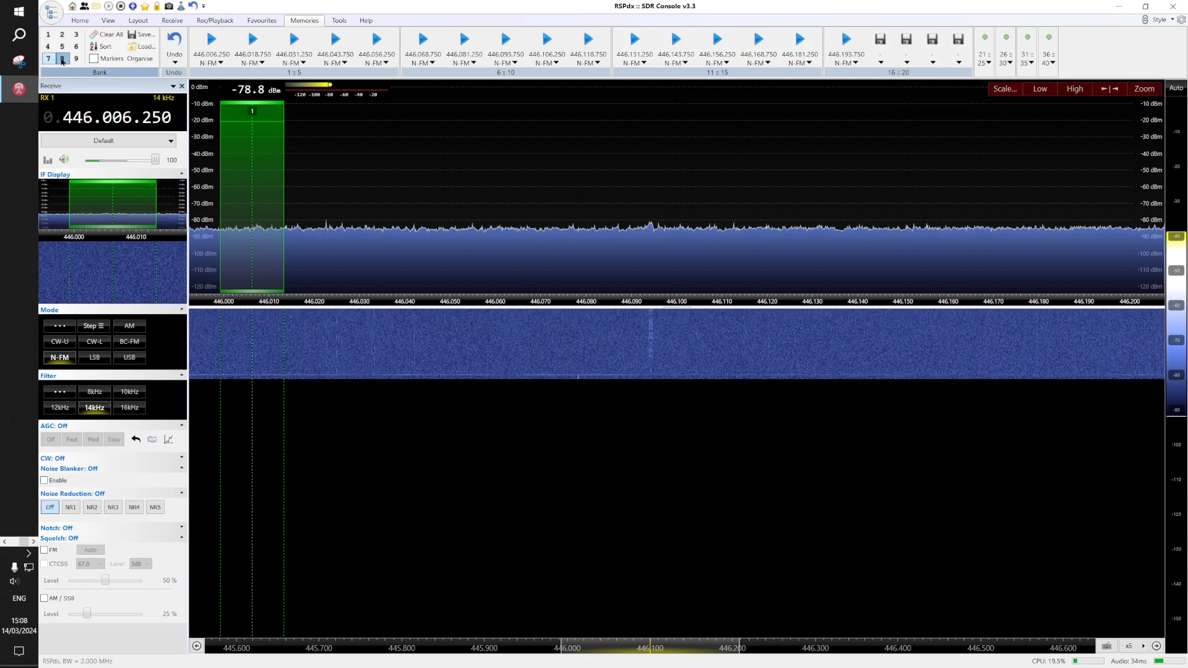
Recall the 869.525 MHz AM memory from bank 9.
{"action": "left_click", "coordinate": [63, 58]}
{"action": "left_click", "coordinate": [77, 59]}
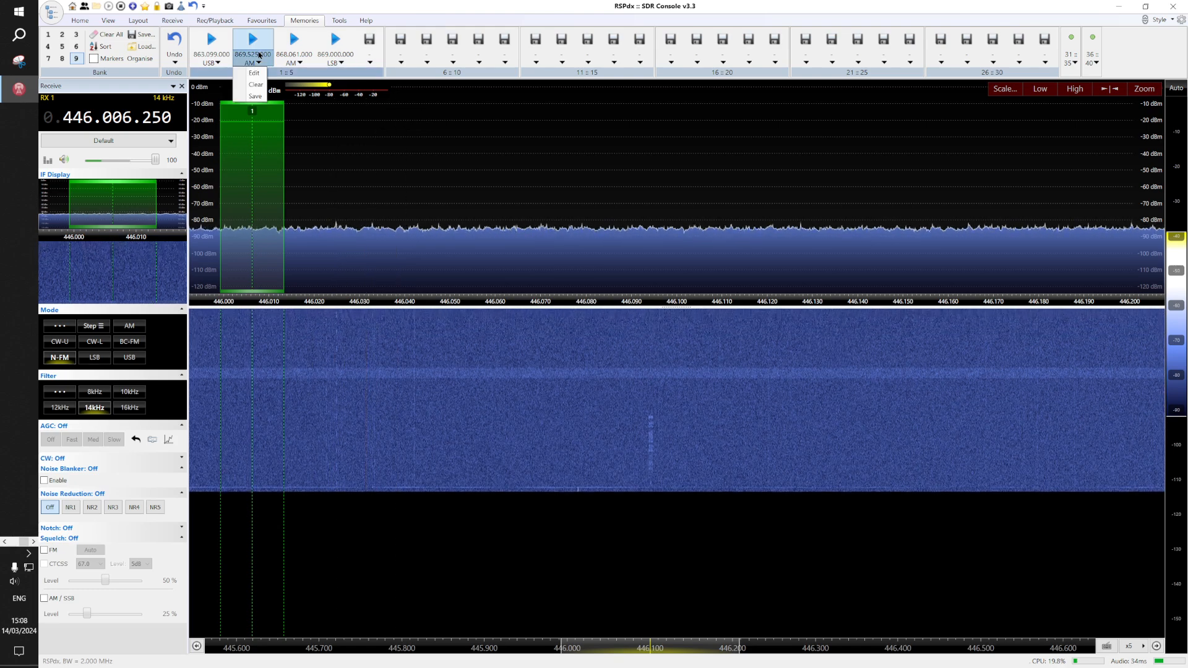
{"action": "left_click", "coordinate": [259, 45]}
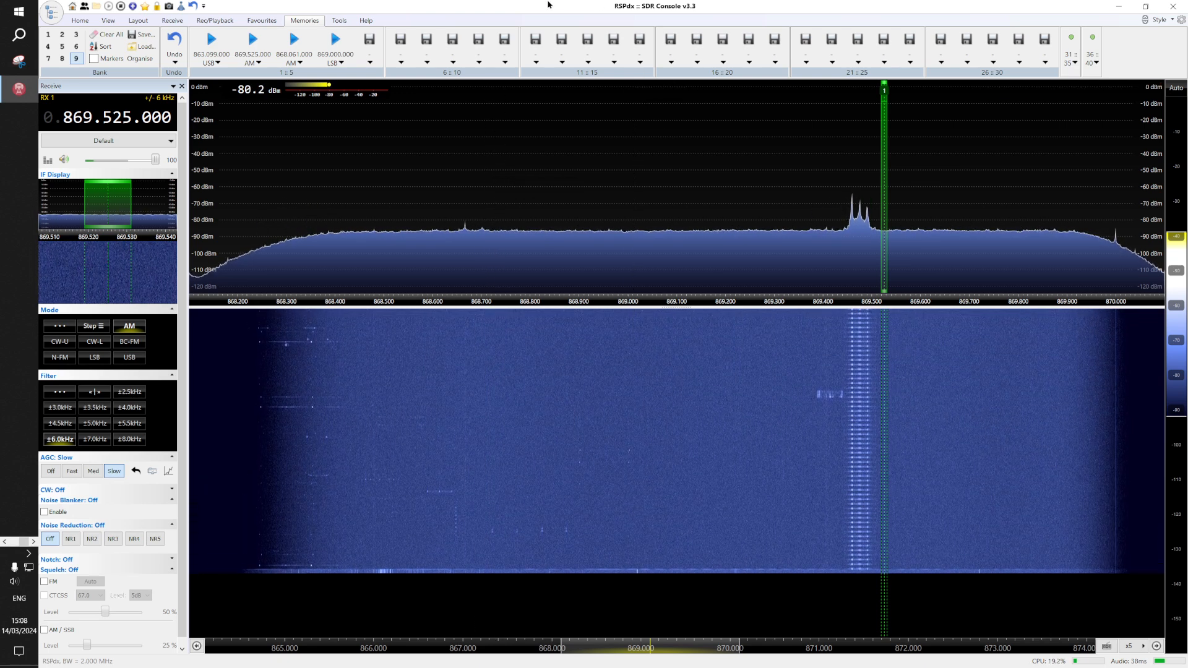
Recall the 433.500 MHz N-FM memory from bank 6.
{"action": "left_click", "coordinate": [61, 46]}
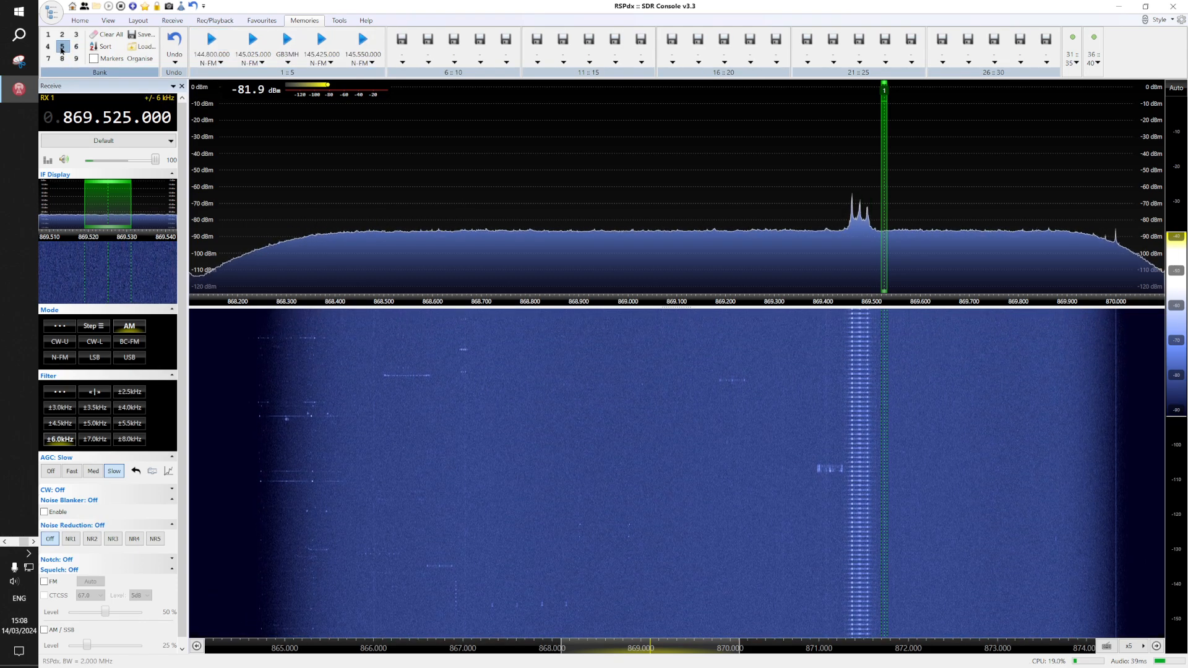
{"action": "left_click", "coordinate": [75, 46]}
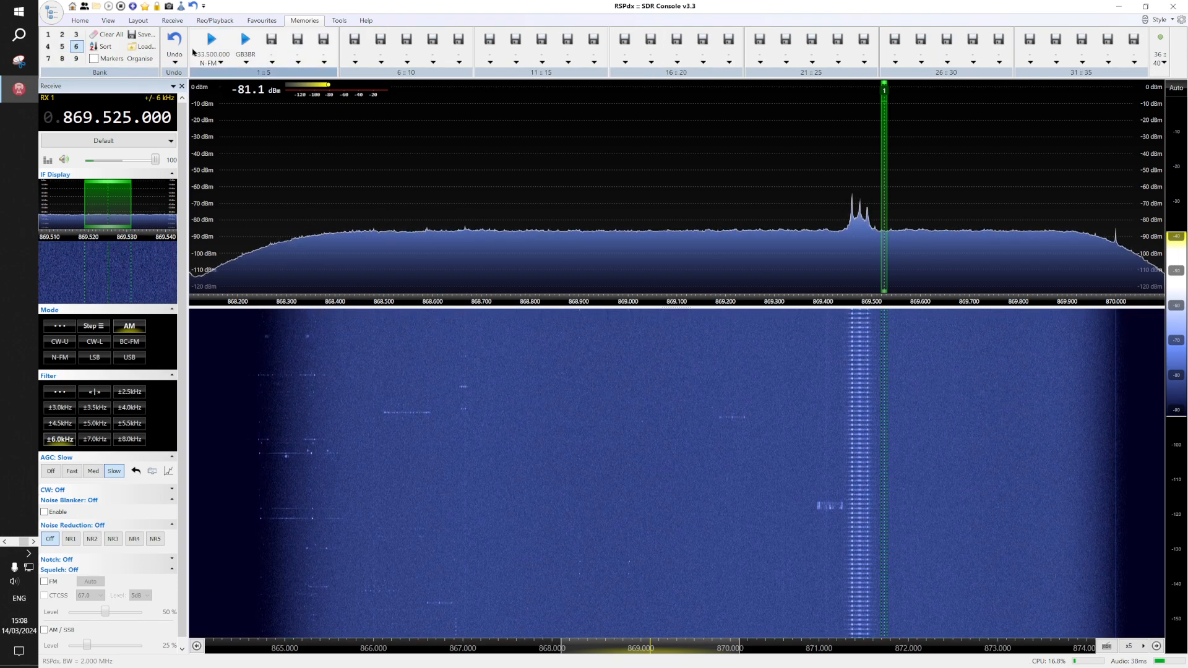
{"action": "left_click", "coordinate": [210, 41]}
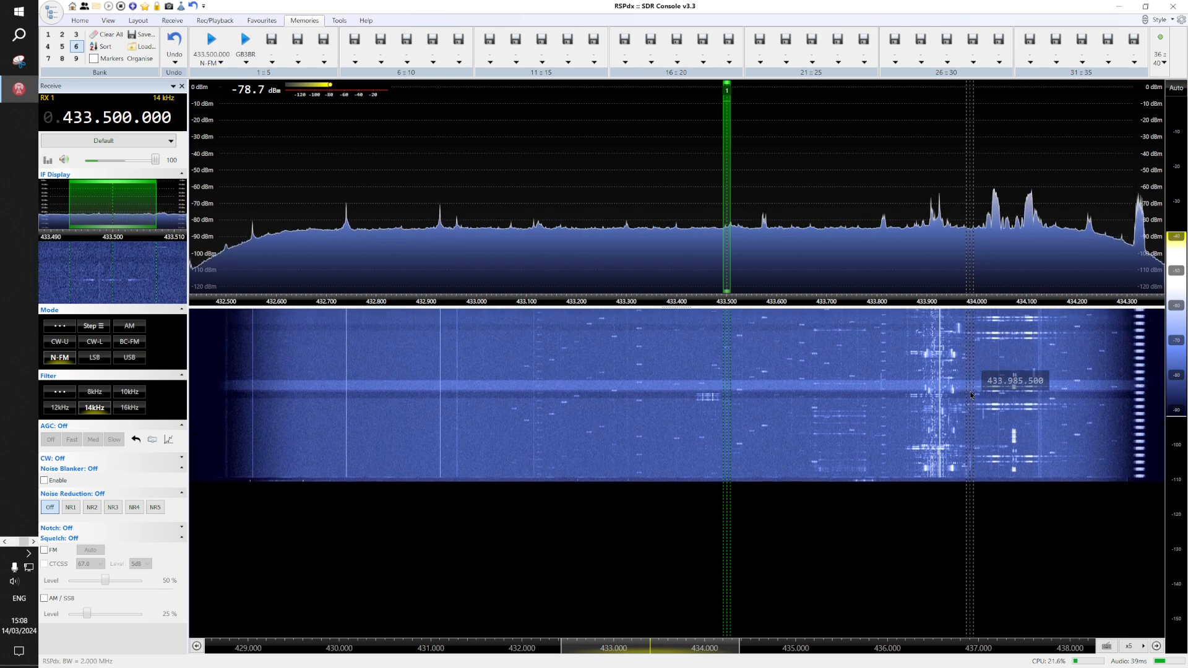
Switch to the SDR Console note in Google Keep, read its feature and settings list, and return to SDR Console.
{"action": "key", "text": "alt+Tab"}
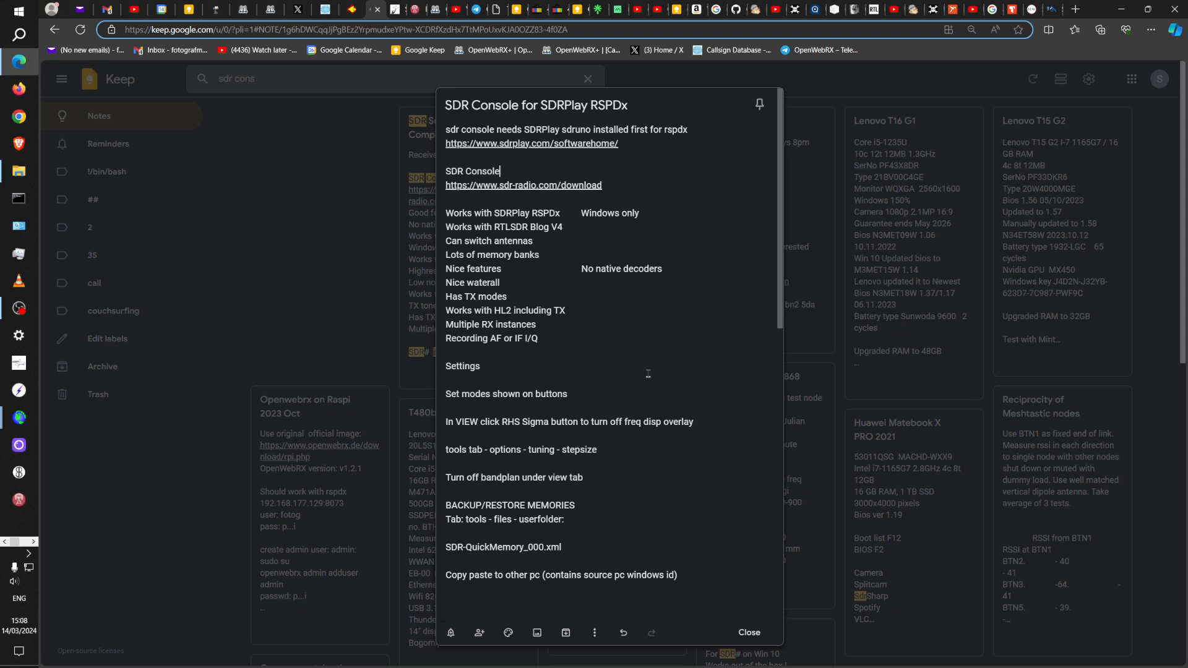
{"action": "scroll", "coordinate": [678, 278], "scroll_direction": "down", "scroll_amount": 3}
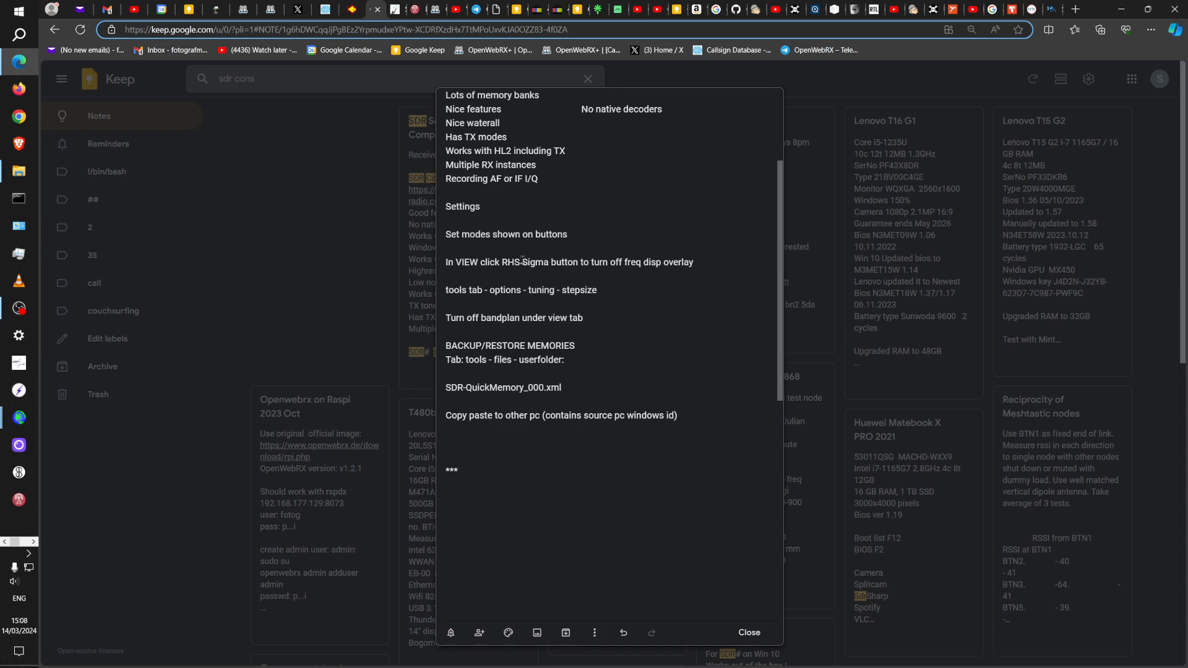
{"action": "key", "text": "alt+Tab"}
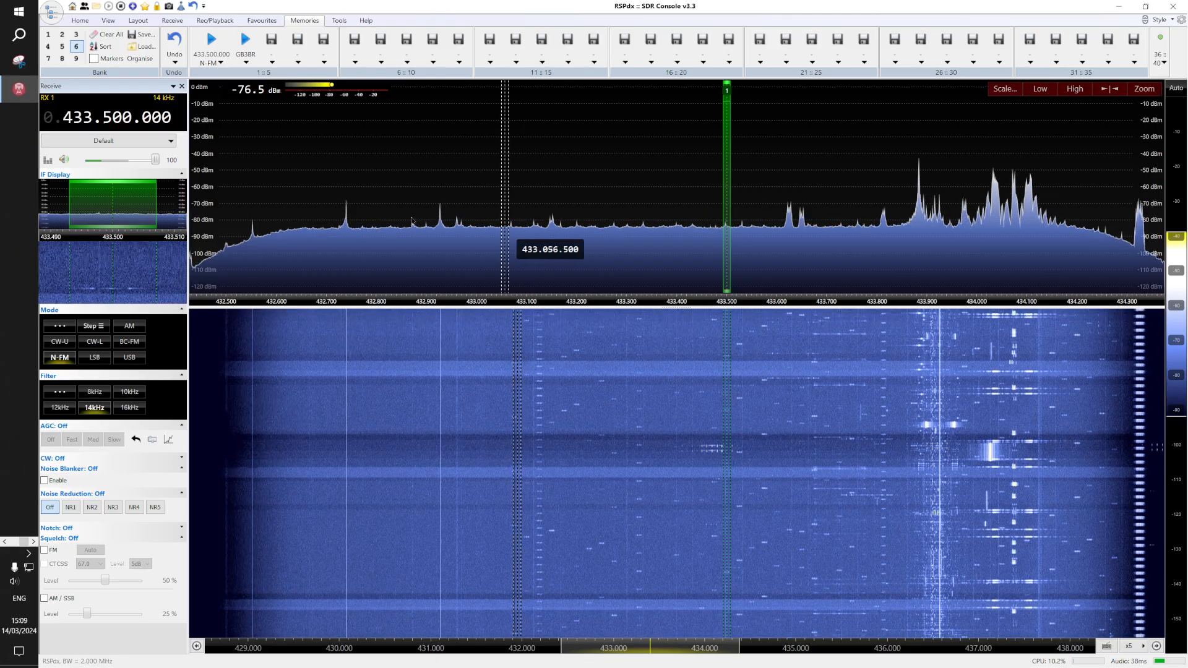
Review the mode-specific tuning step sizes in the program options and close them without saving changes.
{"action": "left_click", "coordinate": [339, 20]}
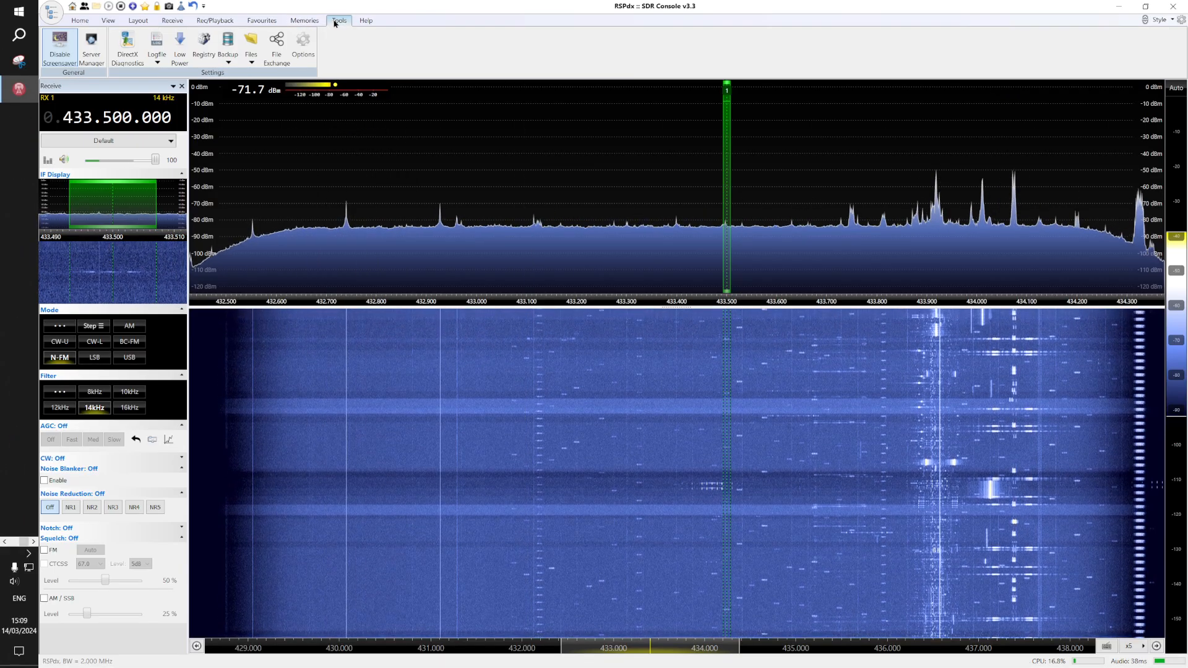
{"action": "left_click", "coordinate": [302, 43]}
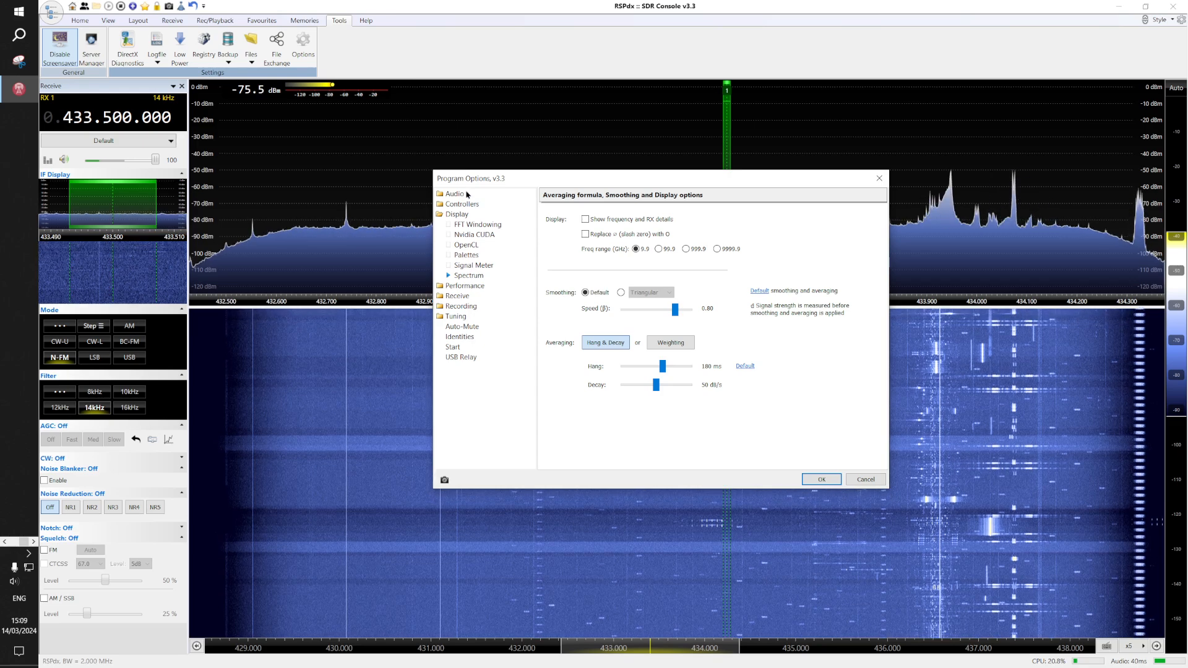
{"action": "left_click", "coordinate": [446, 317]}
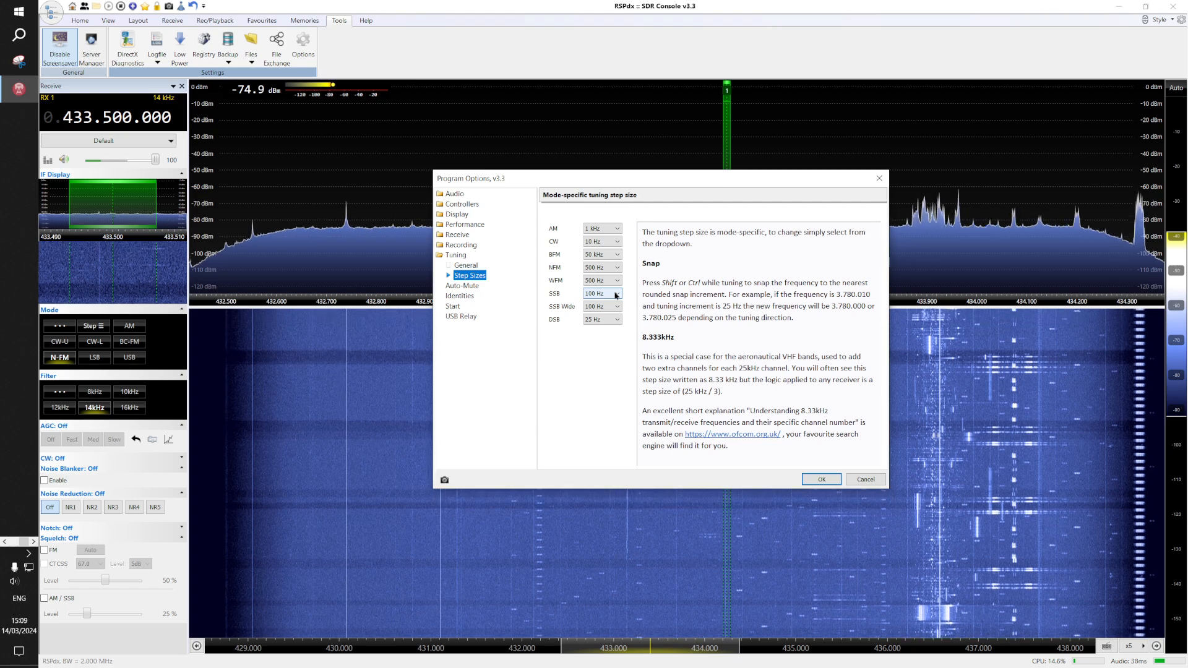
{"action": "left_click", "coordinate": [864, 480]}
Tune the receiver up to 433.514.500 MHz, down to 433.489.000 MHz and back to 433.500.000 MHz.
{"action": "scroll", "coordinate": [772, 365], "scroll_direction": "up", "scroll_amount": 15}
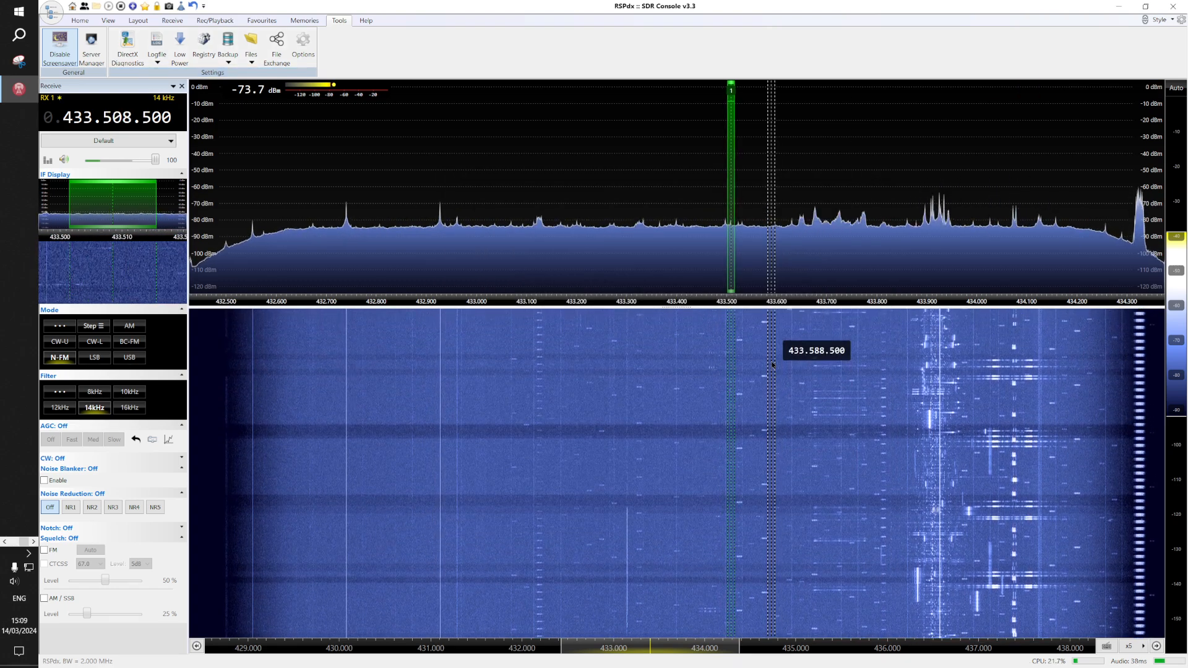
{"action": "scroll", "coordinate": [774, 181], "scroll_direction": "up", "scroll_amount": 10}
{"action": "scroll", "coordinate": [767, 184], "scroll_direction": "down", "scroll_amount": 15}
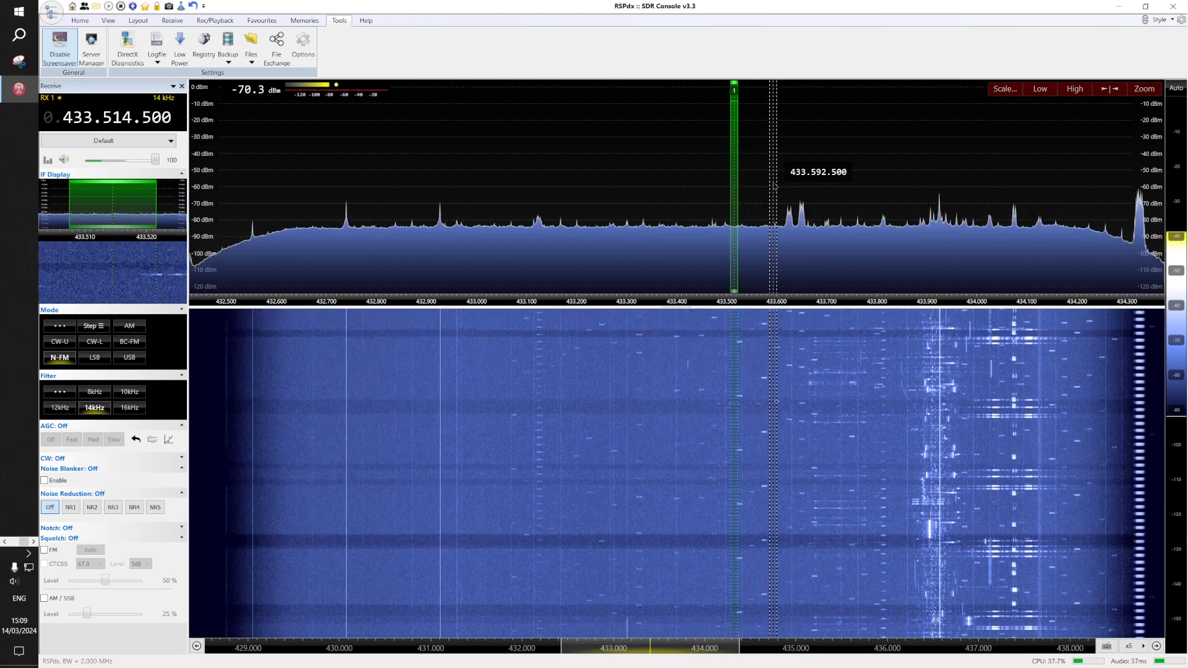
{"action": "scroll", "coordinate": [773, 186], "scroll_direction": "down", "scroll_amount": 4}
{"action": "scroll", "coordinate": [774, 185], "scroll_direction": "down", "scroll_amount": 7}
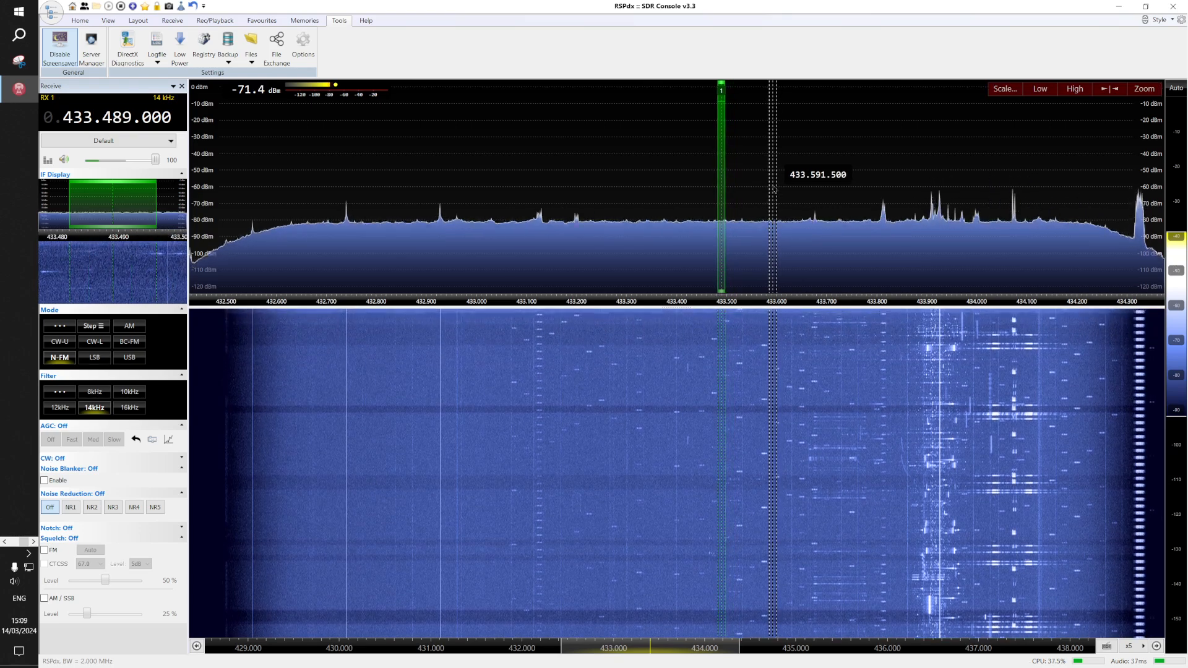
{"action": "scroll", "coordinate": [811, 130], "scroll_direction": "up", "scroll_amount": 4}
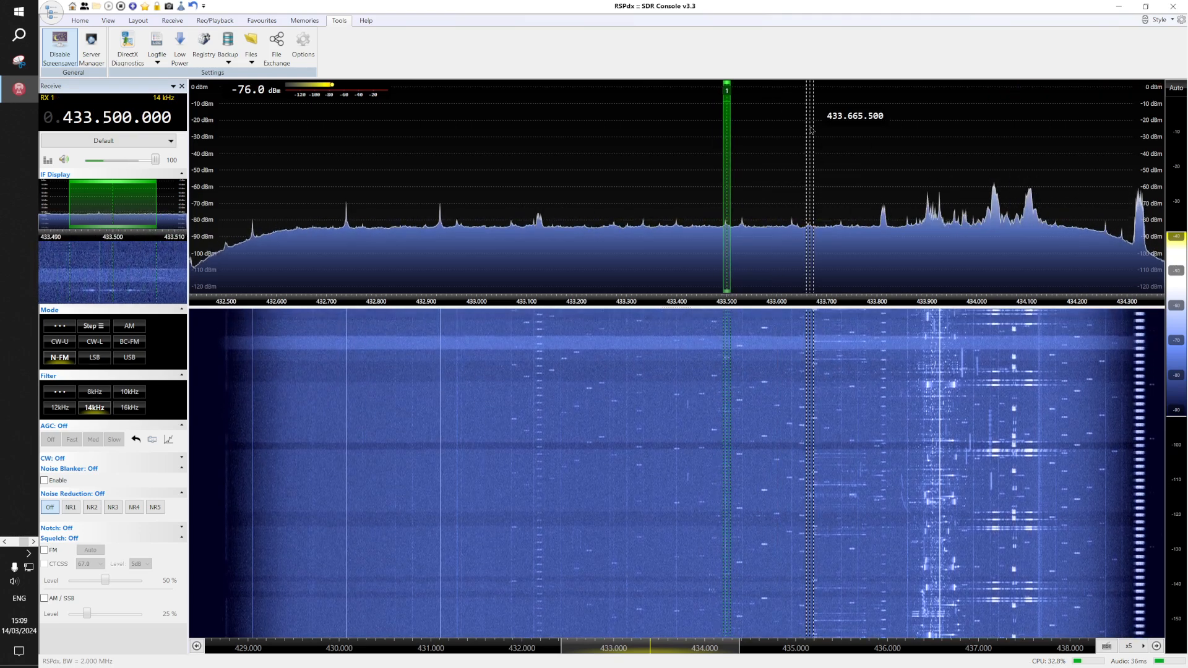
Check the memory backup instructions in the Google Keep note and open the user folder from SDR Console.
{"action": "key", "text": "alt+Tab"}
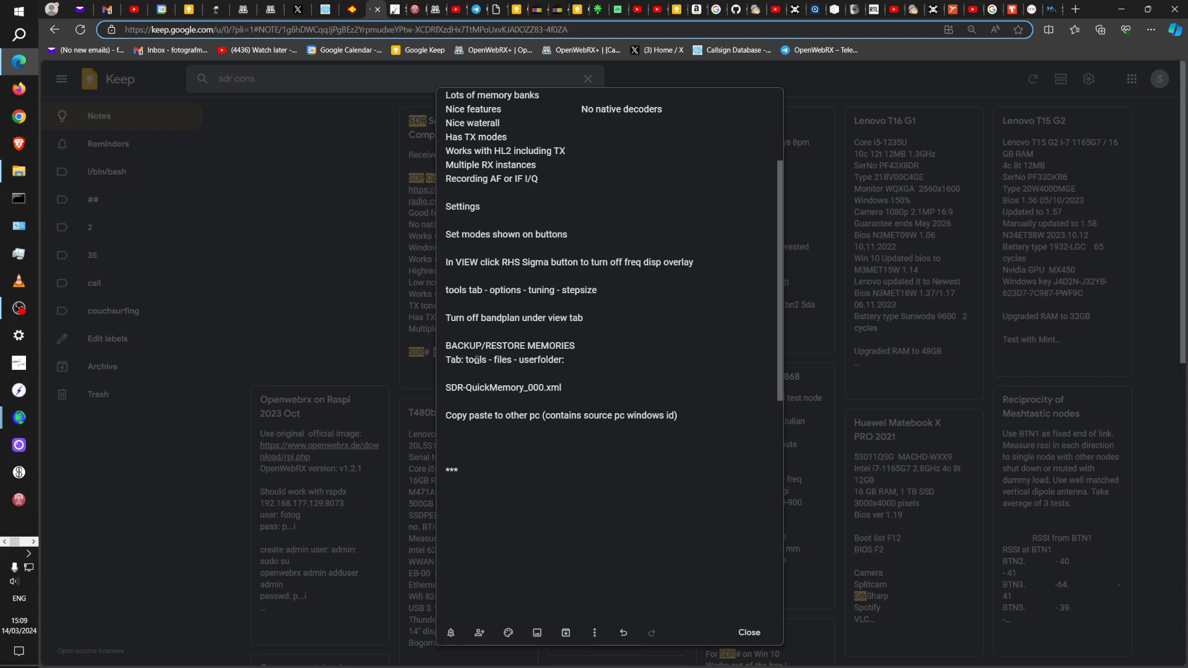
{"action": "key", "text": "alt+Tab"}
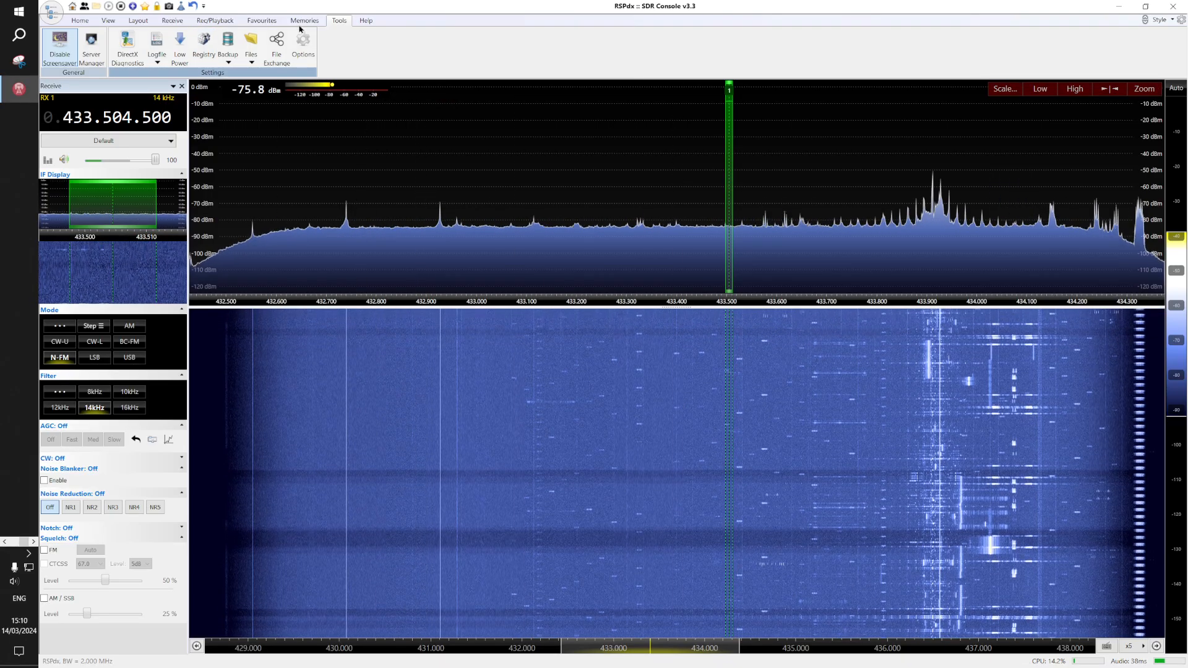
{"action": "left_click", "coordinate": [251, 46]}
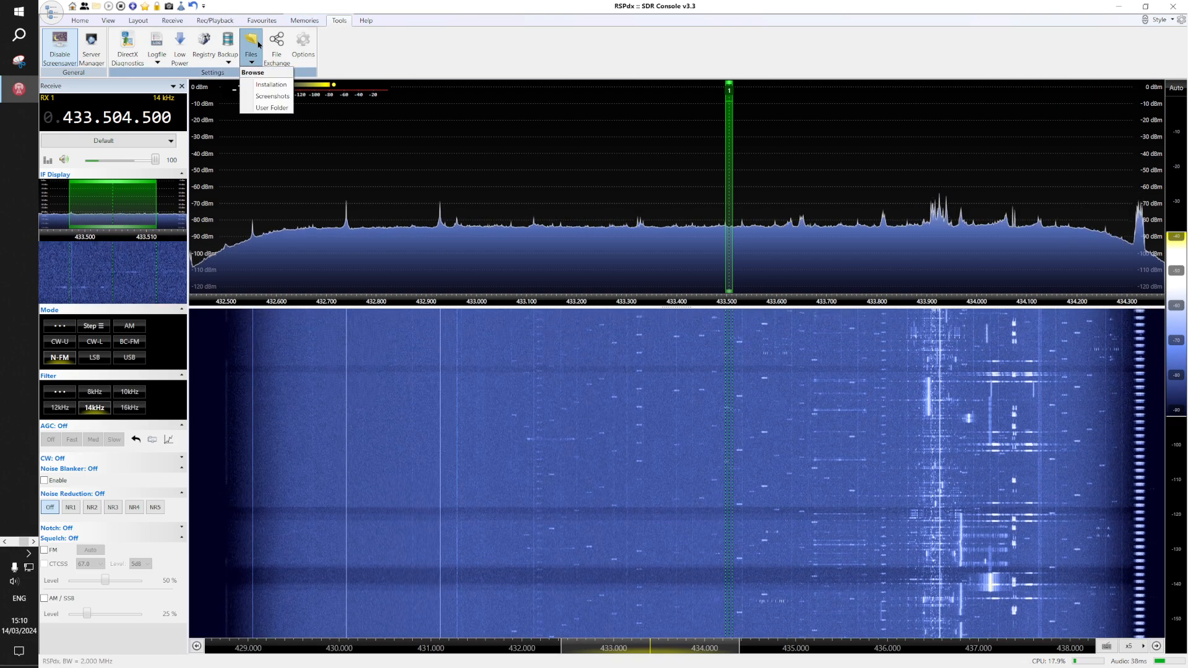
{"action": "left_click", "coordinate": [273, 108]}
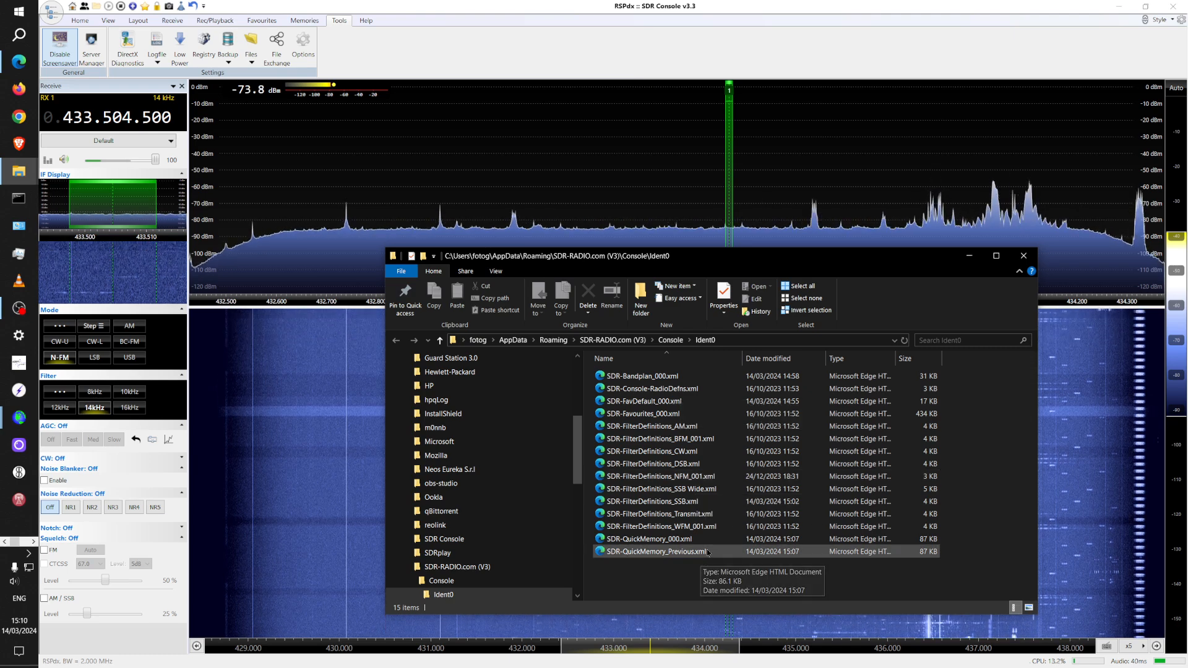
Recheck the backup note in Google Keep, return to the Ident0 folder in File Explorer and select SDR-QuickMemory_000.xml.
{"action": "key", "text": "alt+Tab"}
{"action": "key", "text": "alt+Tab"}
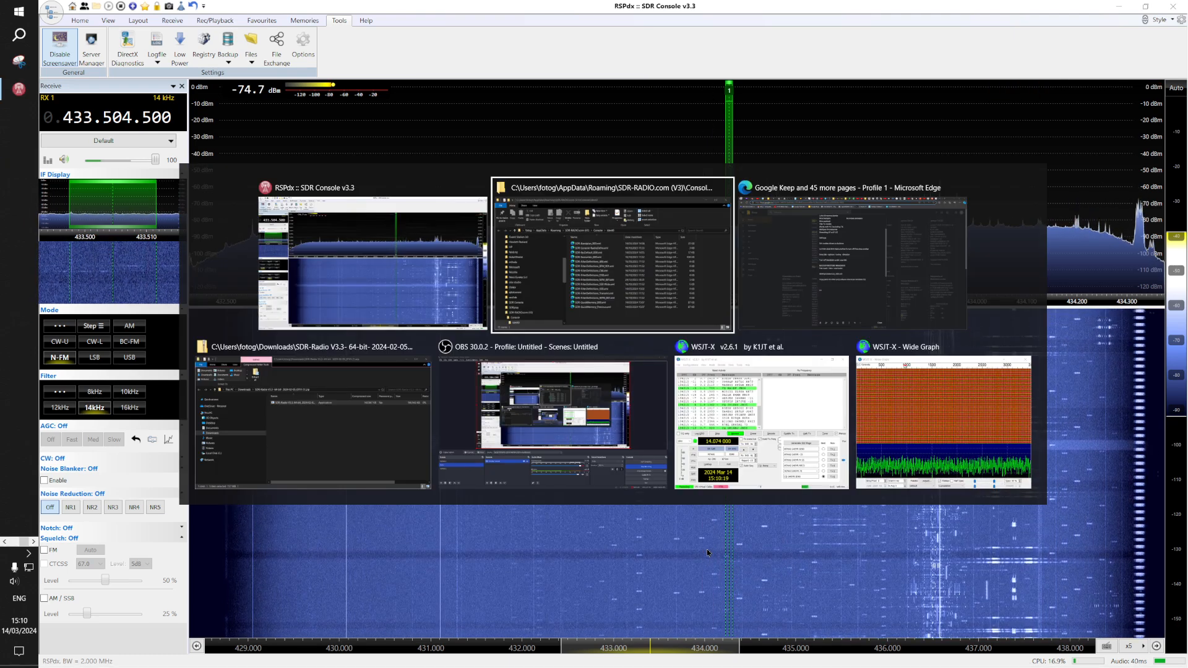
{"action": "key", "text": "alt+Tab"}
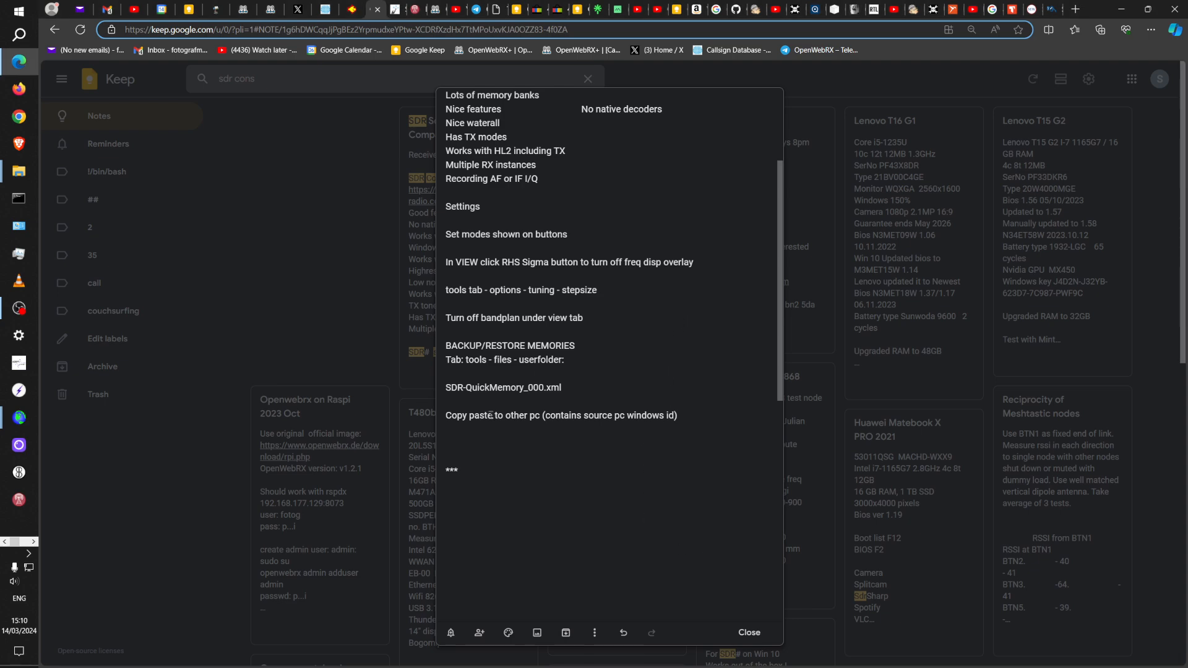
{"action": "key", "text": "alt+Tab"}
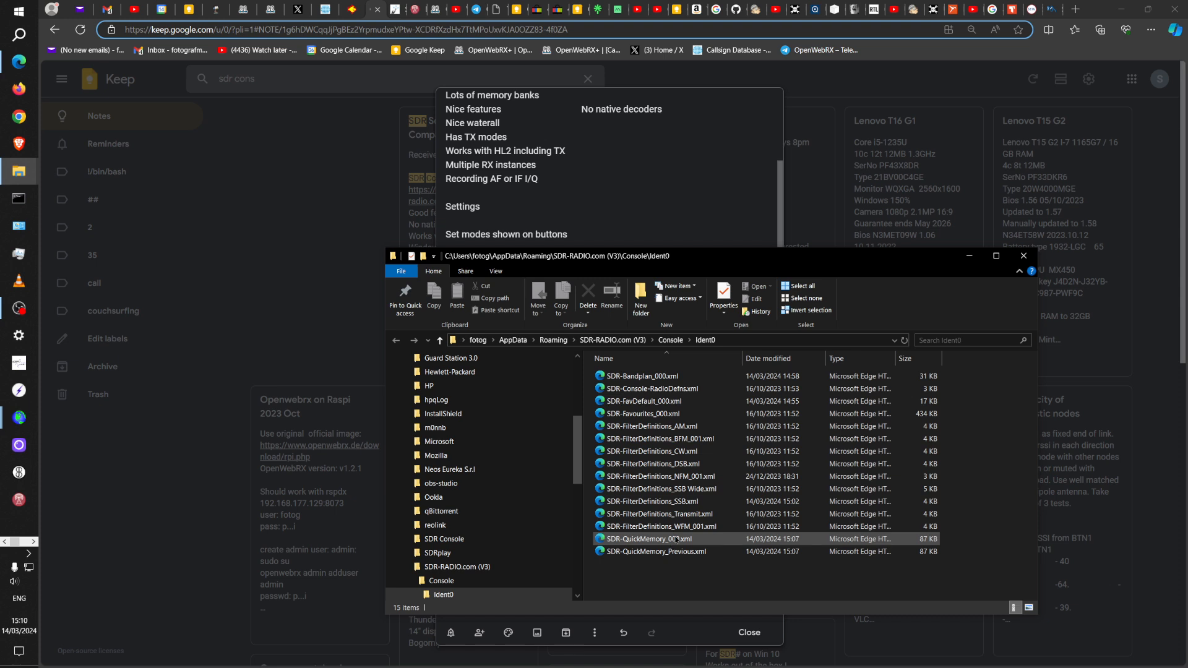
{"action": "left_click", "coordinate": [606, 541]}
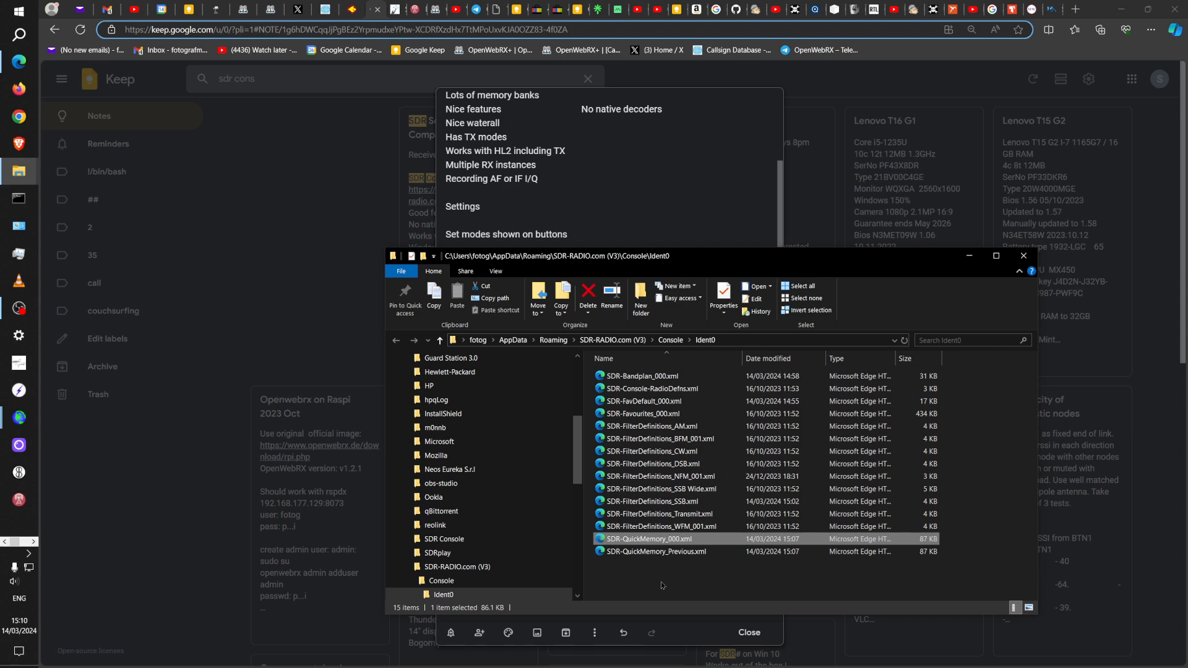
Review the Google Keep note from its beginning, and return to SDR Console to view the spectrum's Low and High level sliders.
{"action": "key", "text": "alt+Tab"}
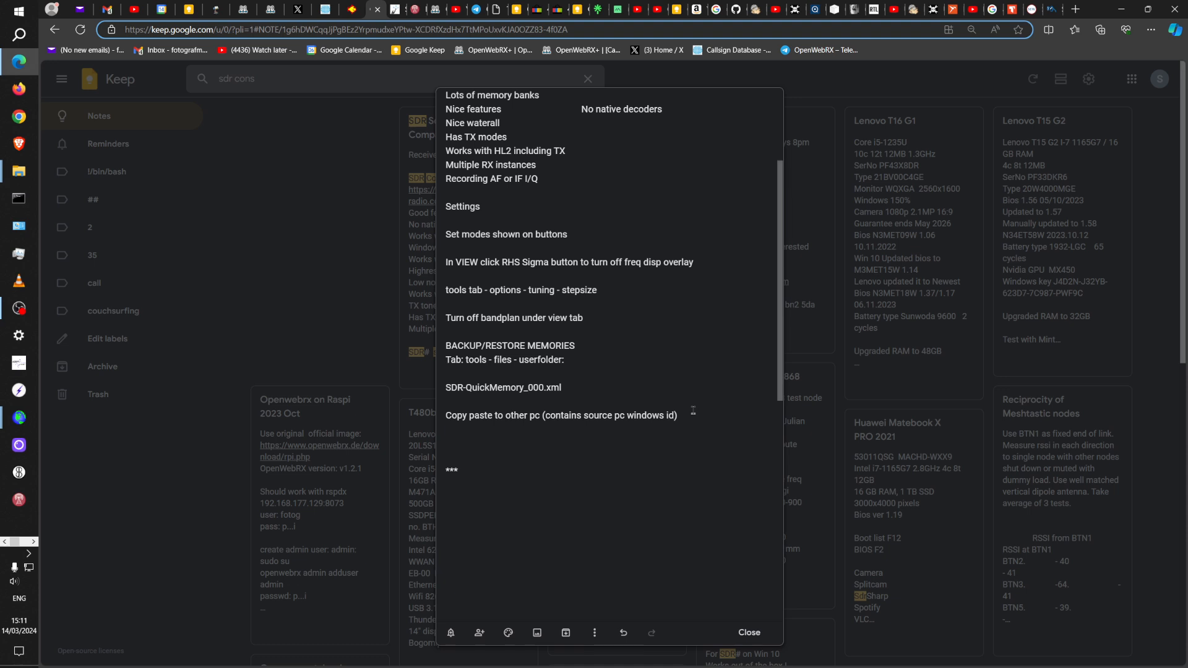
{"action": "scroll", "coordinate": [693, 411], "scroll_direction": "up", "scroll_amount": 3}
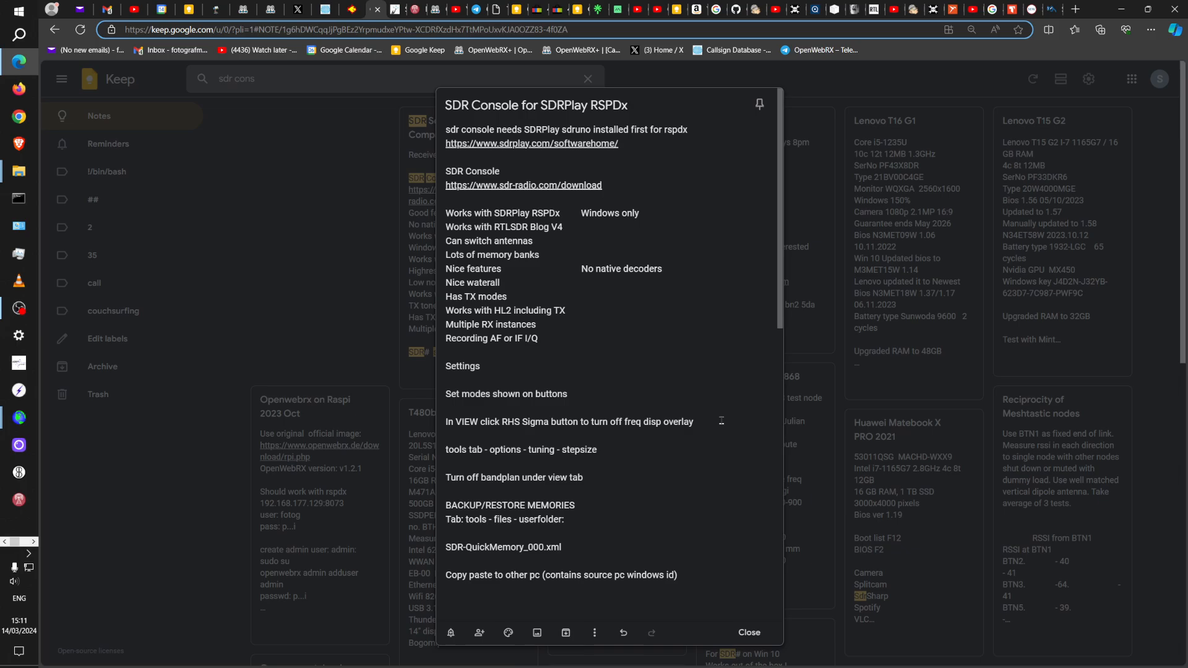
{"action": "key", "text": "alt+Tab"}
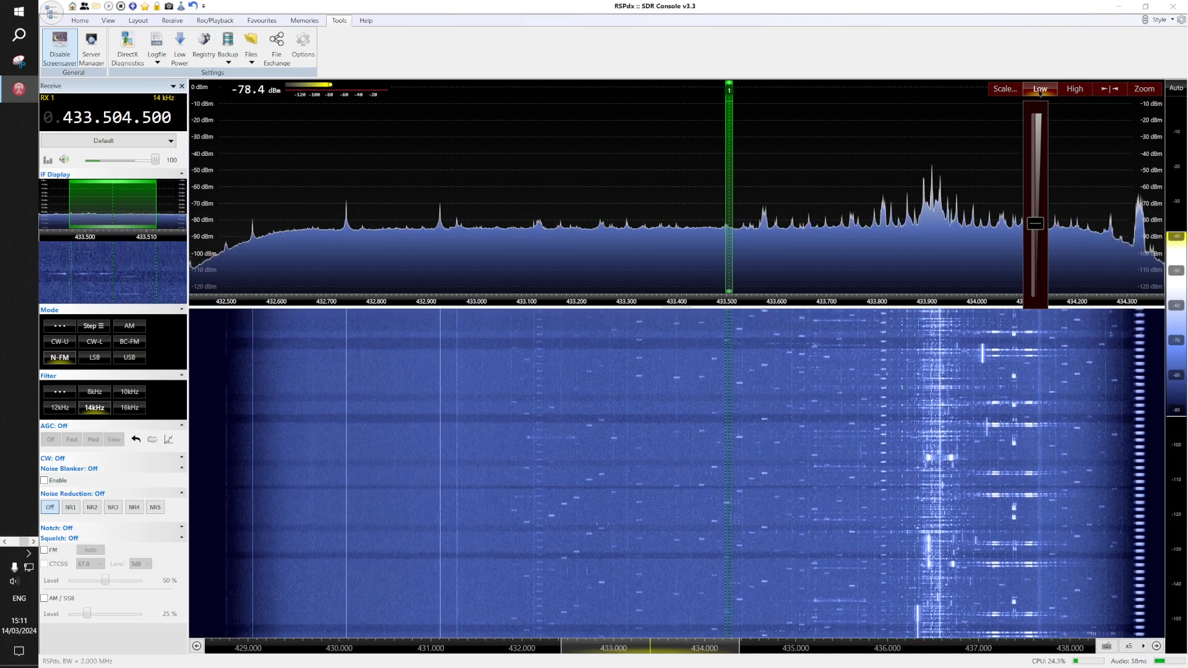
{"action": "mouse_move", "coordinate": [1069, 94]}
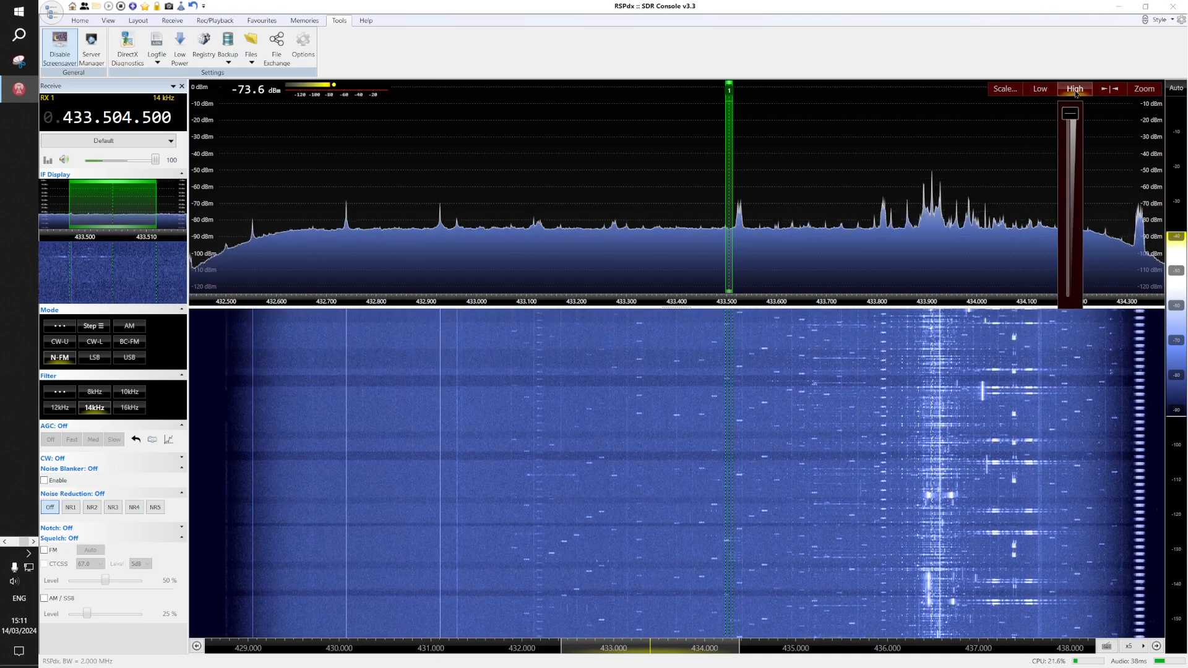
{"action": "mouse_move", "coordinate": [1110, 91]}
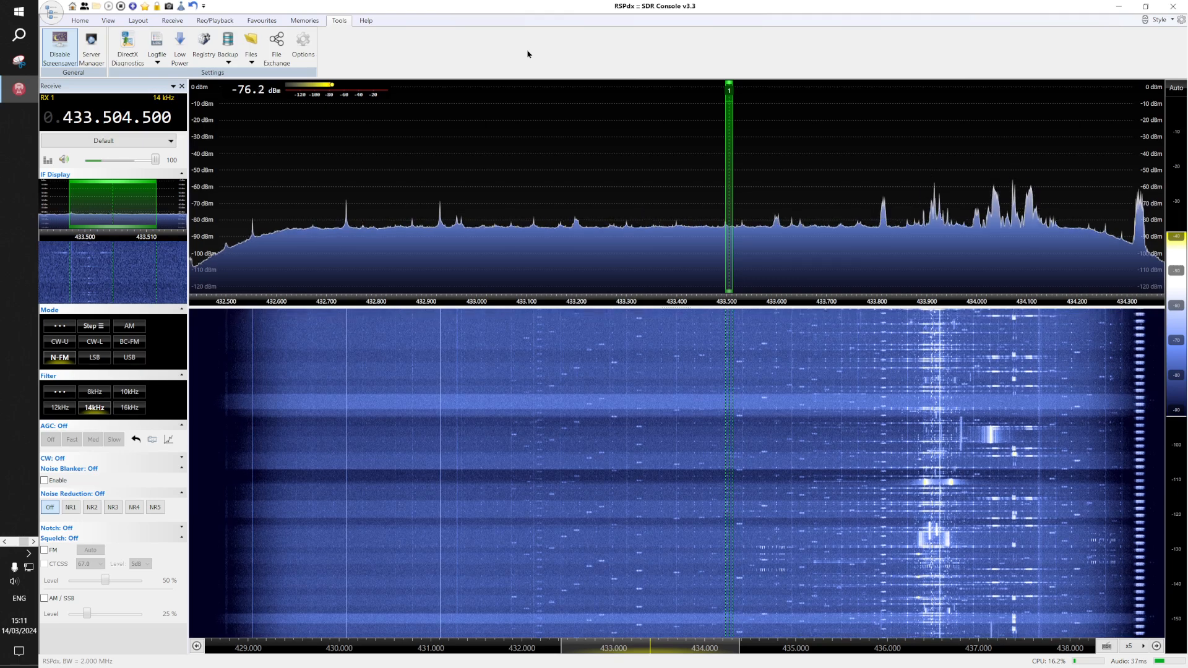
Switch from SDR Console to the OBS window.
{"action": "key", "text": "alt+Tab"}
{"action": "key", "text": "Tab"}
{"action": "key", "text": "Tab"}
{"action": "key", "text": "Tab"}
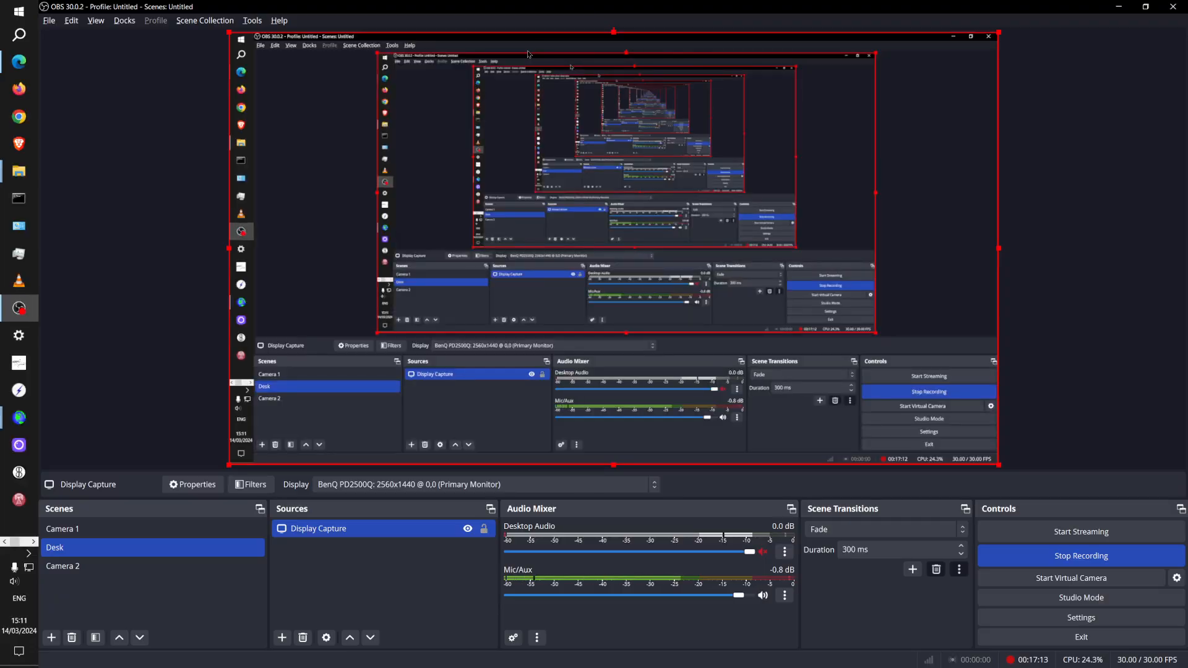